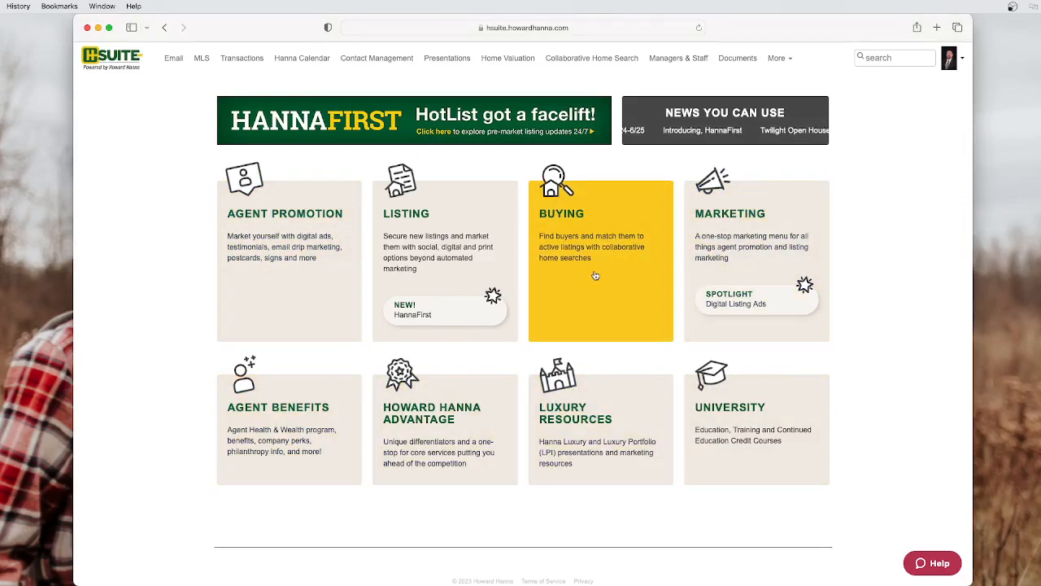
Launch RealScout from H-Suite's Collaborative Home Search link in a new tab
click(598, 58)
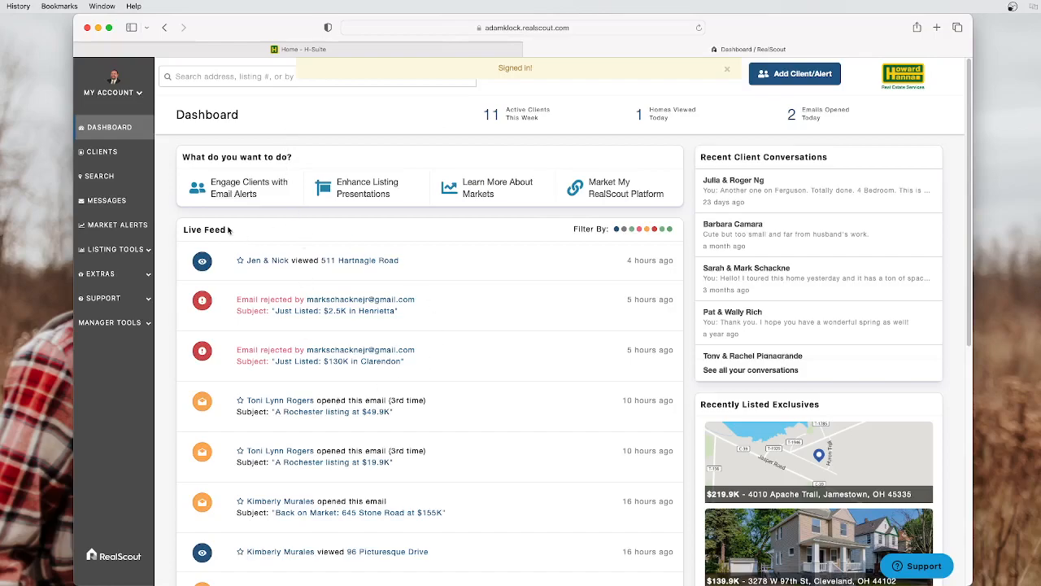
scroll(363, 390, down, 5)
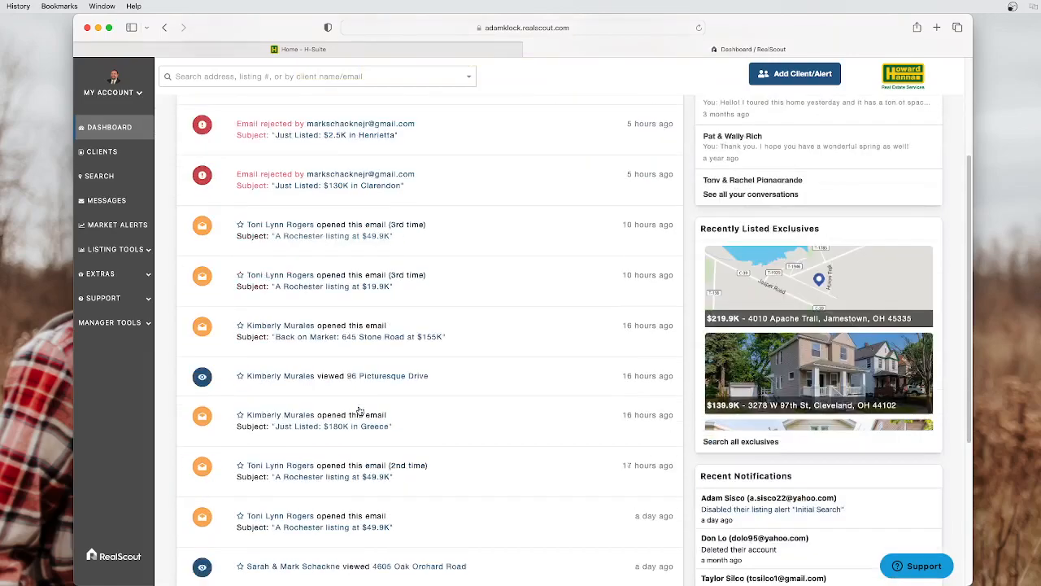
scroll(365, 391, down, 1)
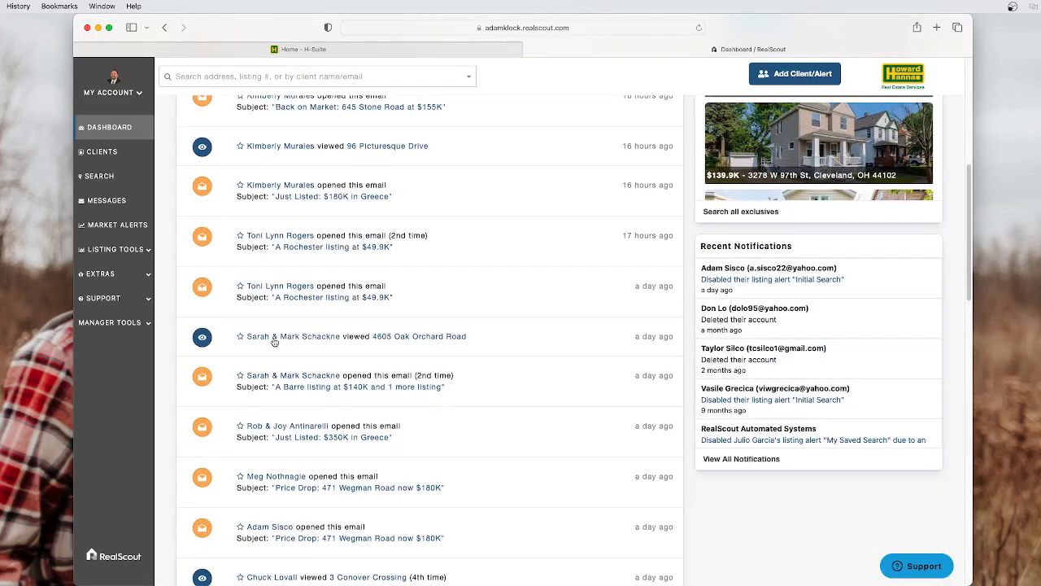
scroll(293, 387, down, 2)
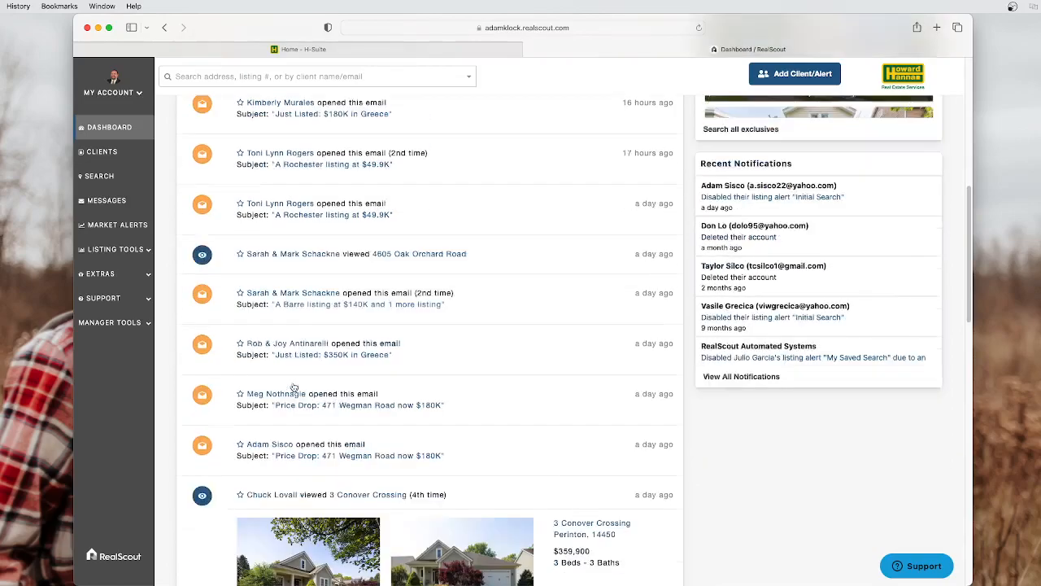
scroll(286, 325, up, 5)
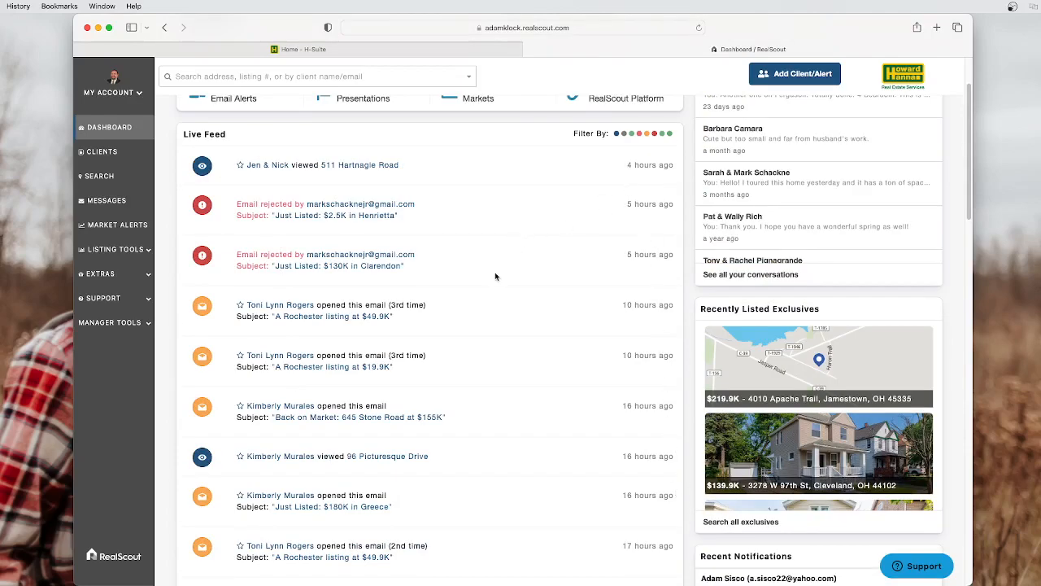
scroll(494, 276, up, 3)
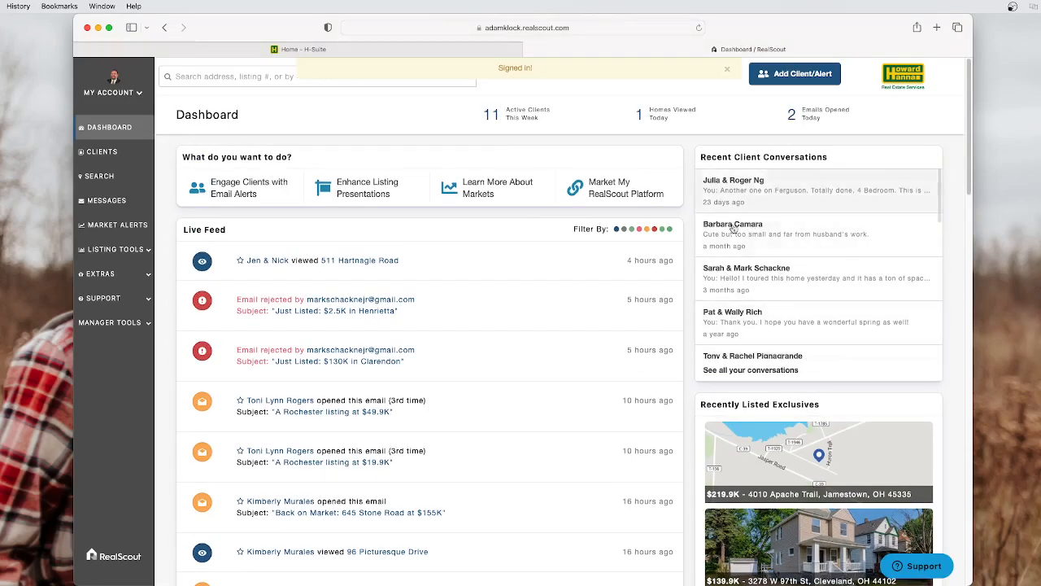
scroll(708, 350, down, 1)
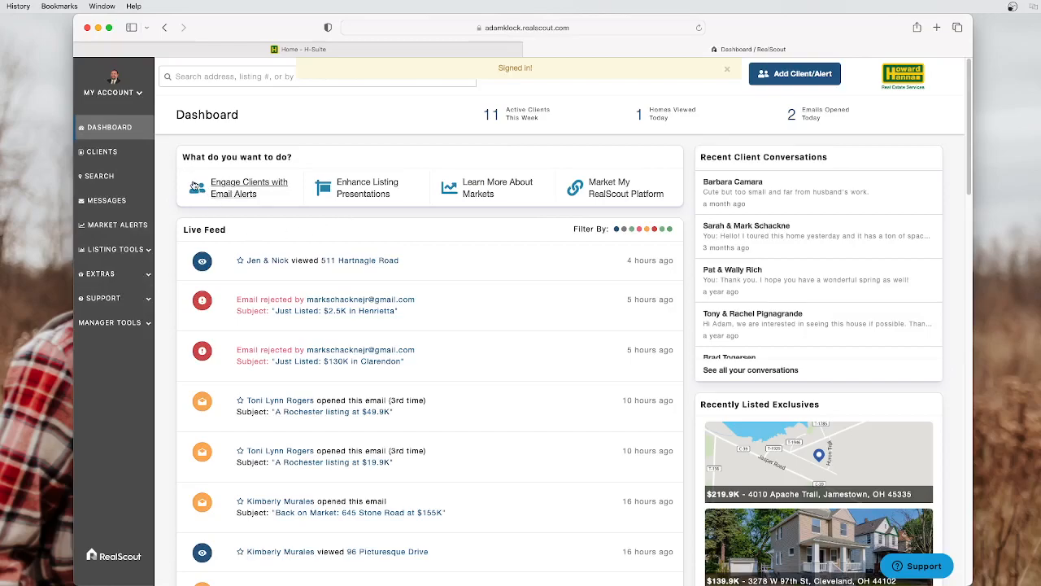
Show the Clients page and look through the table of all 57 clients
click(106, 156)
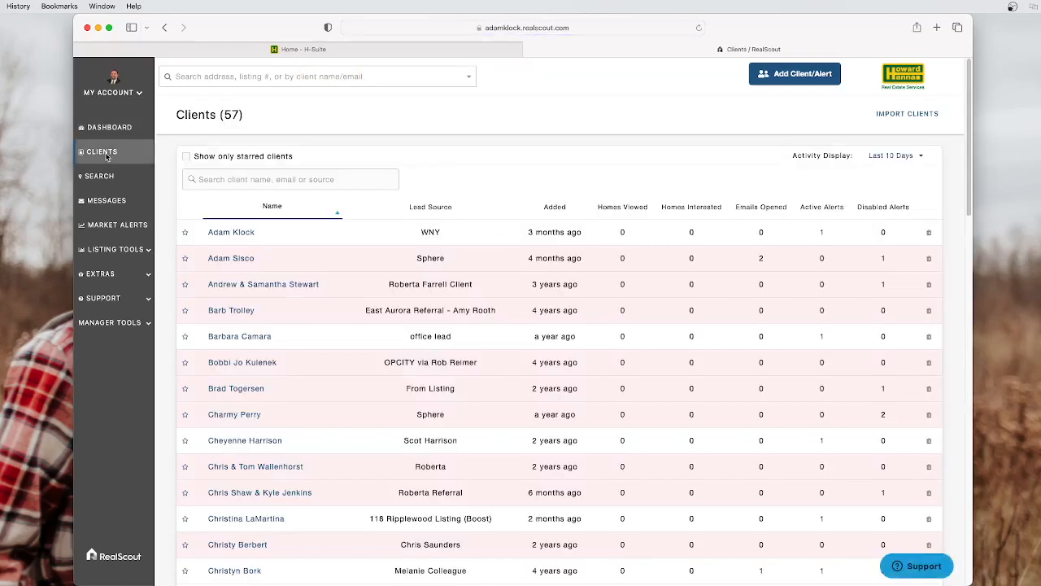
click(107, 178)
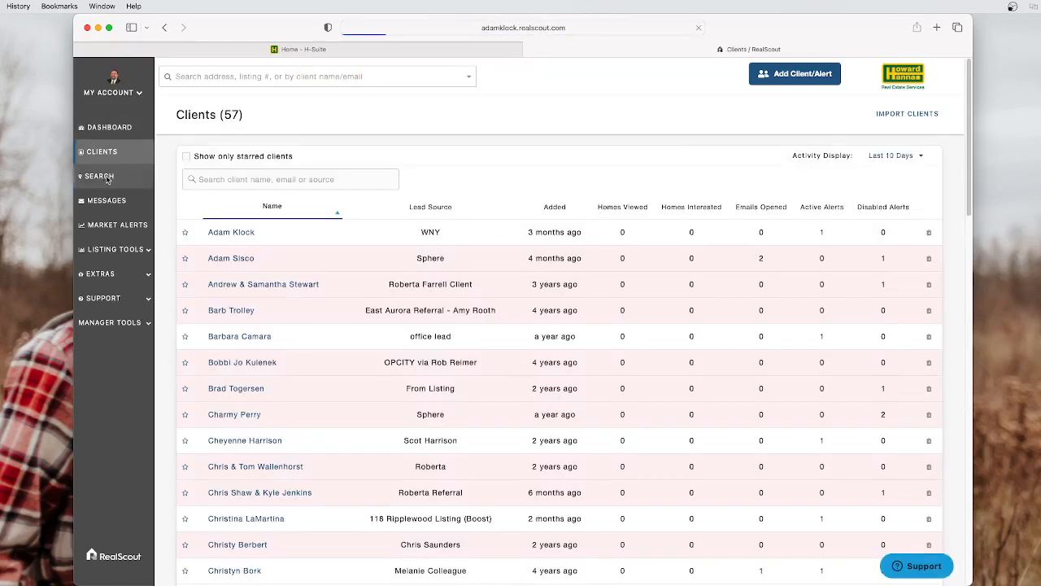
click(110, 132)
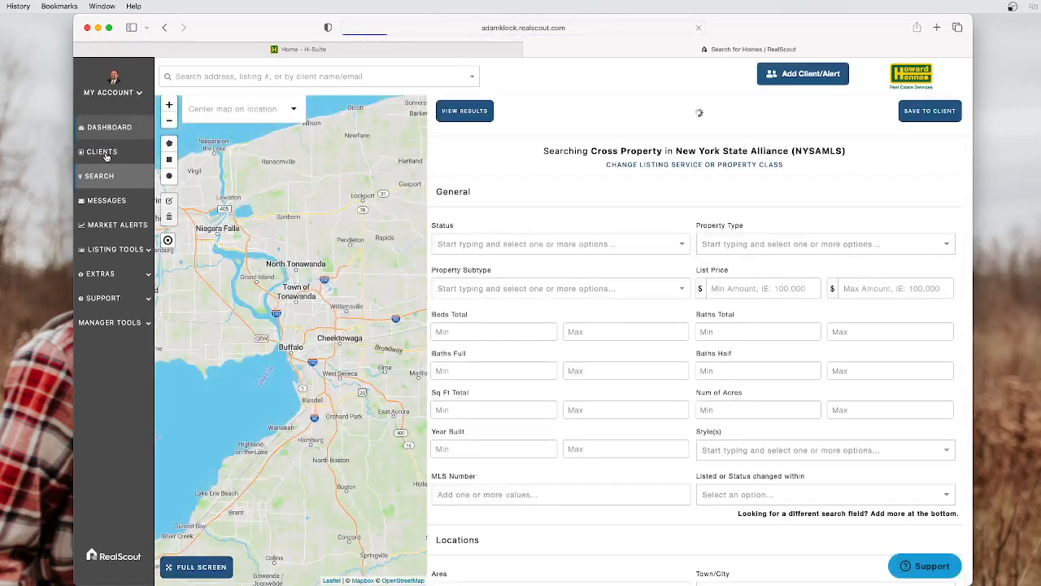
click(104, 153)
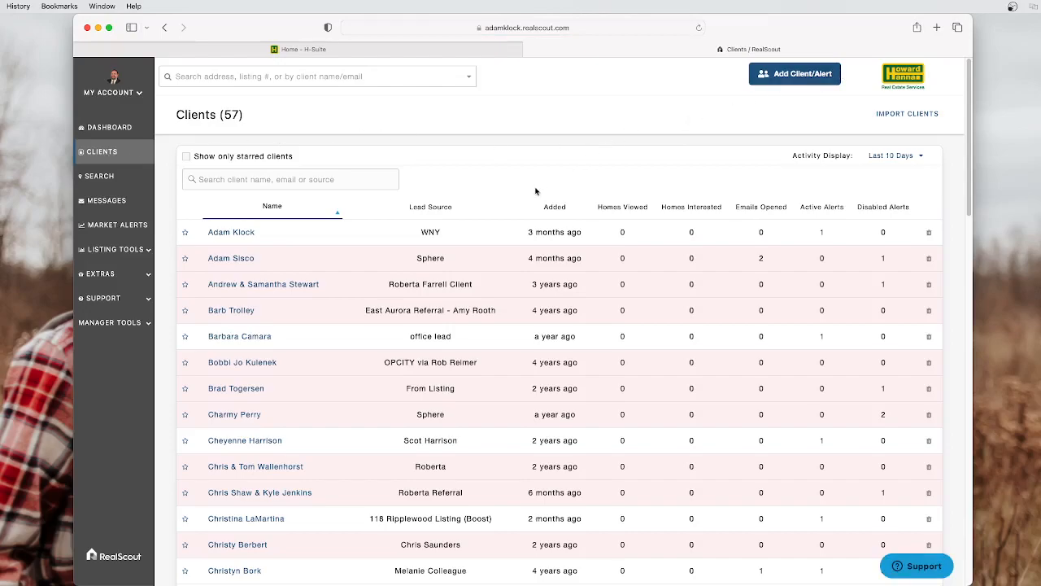
scroll(386, 342, down, 1)
scroll(386, 342, down, 6)
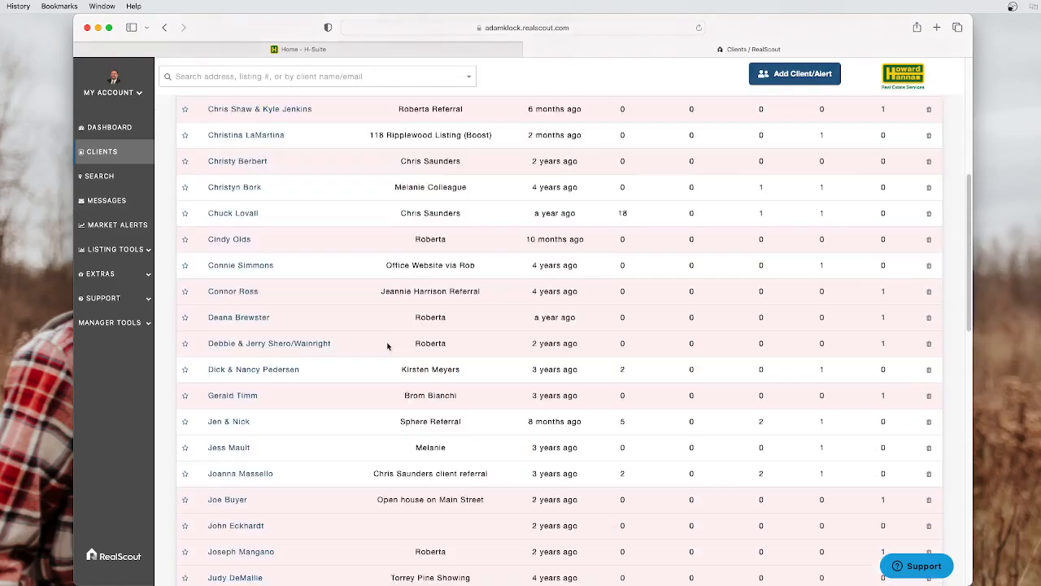
scroll(348, 451, down, 10)
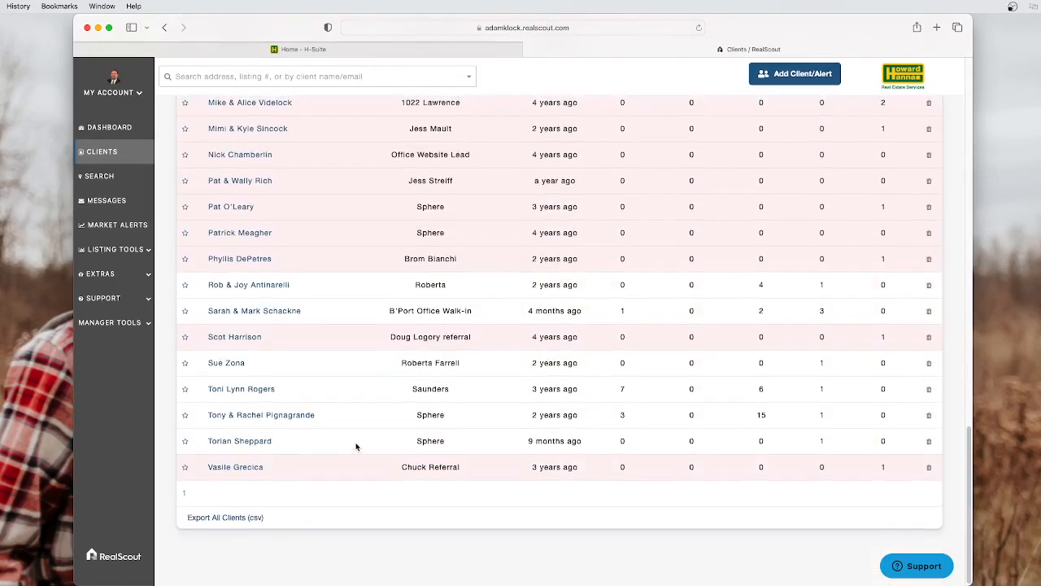
scroll(356, 444, up, 5)
scroll(406, 358, up, 10)
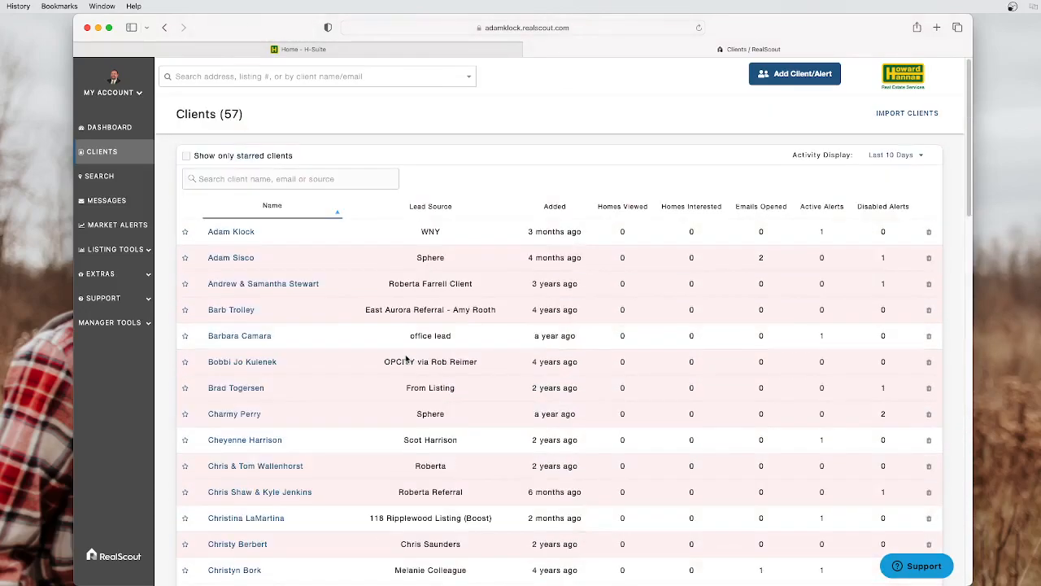
Start an Add Client/Alert entry, check the existing-client list, then return to Create New Client
click(791, 78)
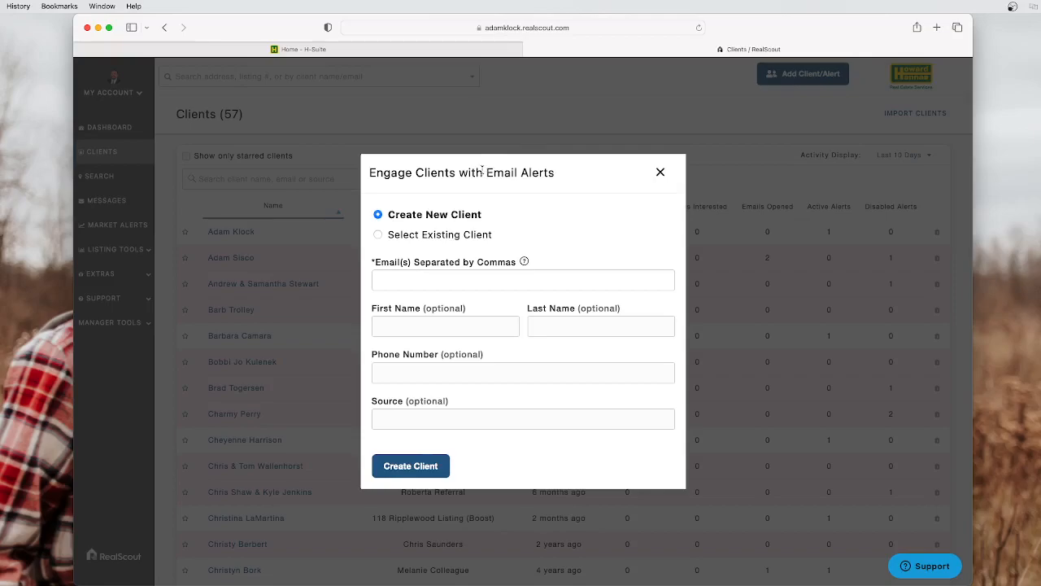
click(449, 237)
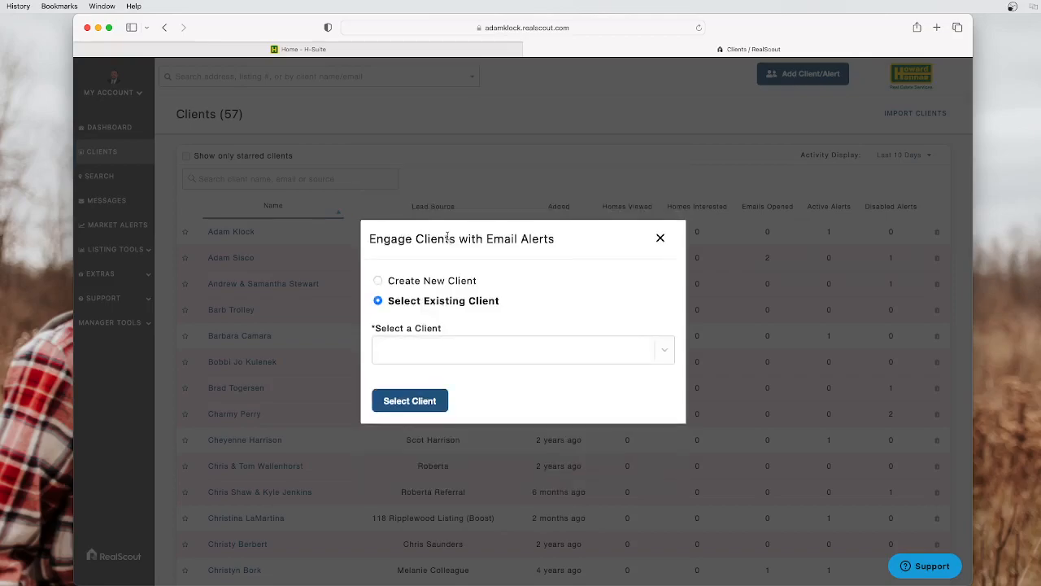
click(665, 347)
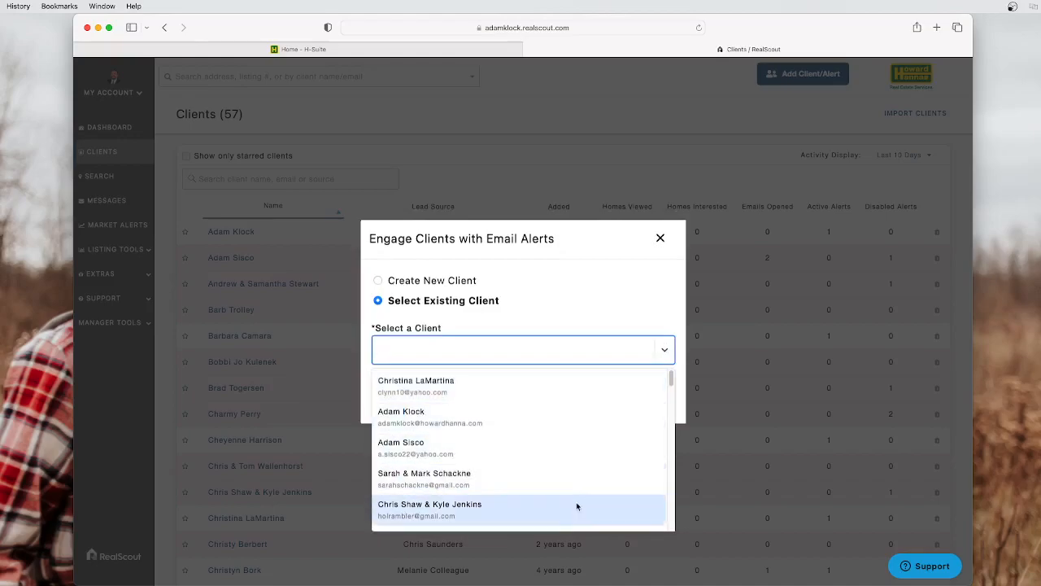
click(664, 347)
click(379, 281)
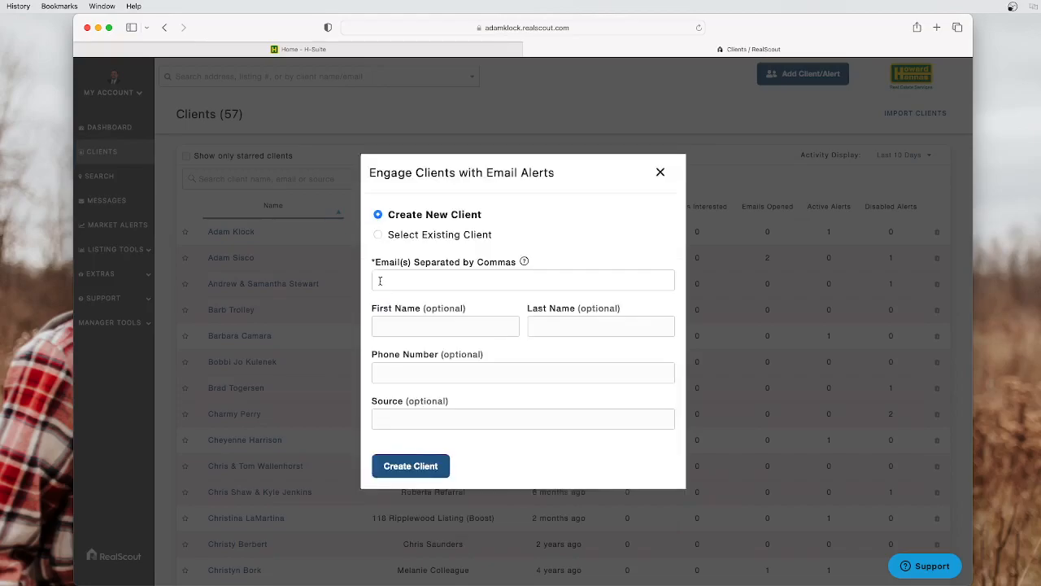
Enter the new client's e-mail address, first name and last name
click(431, 278)
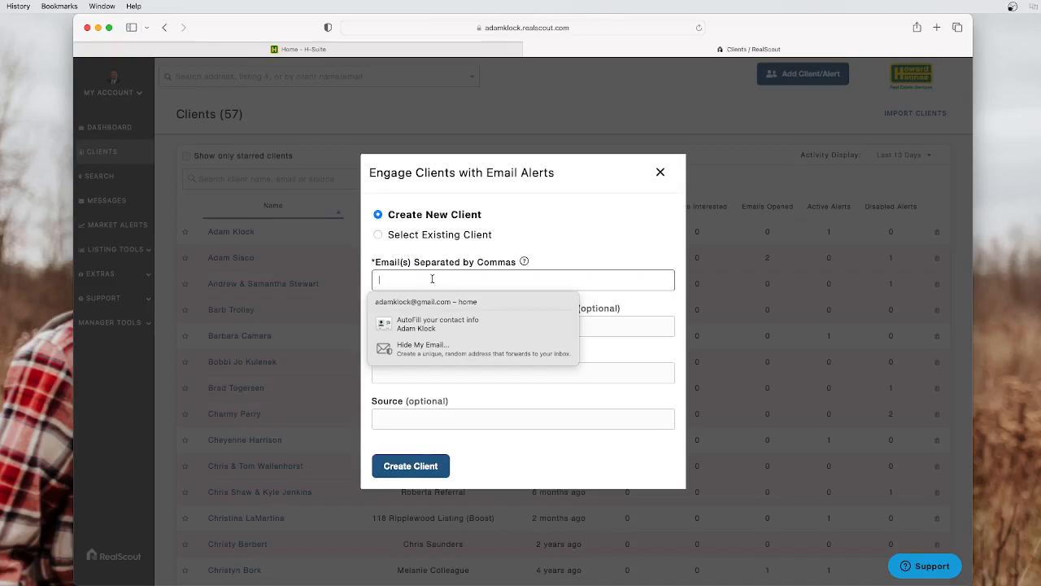
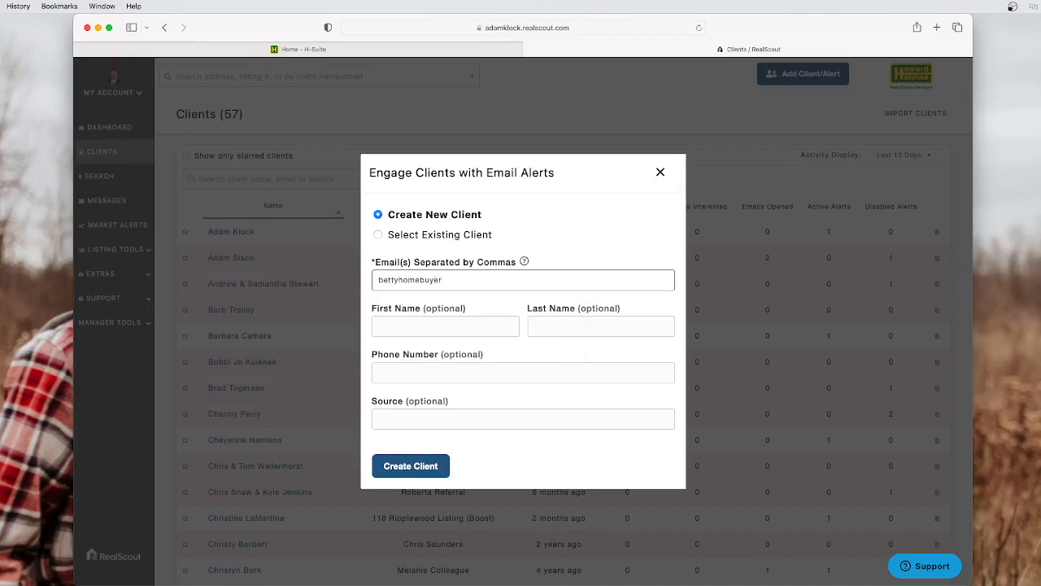
click(434, 329)
text(Betty)
key(Tab)
text(Ho)
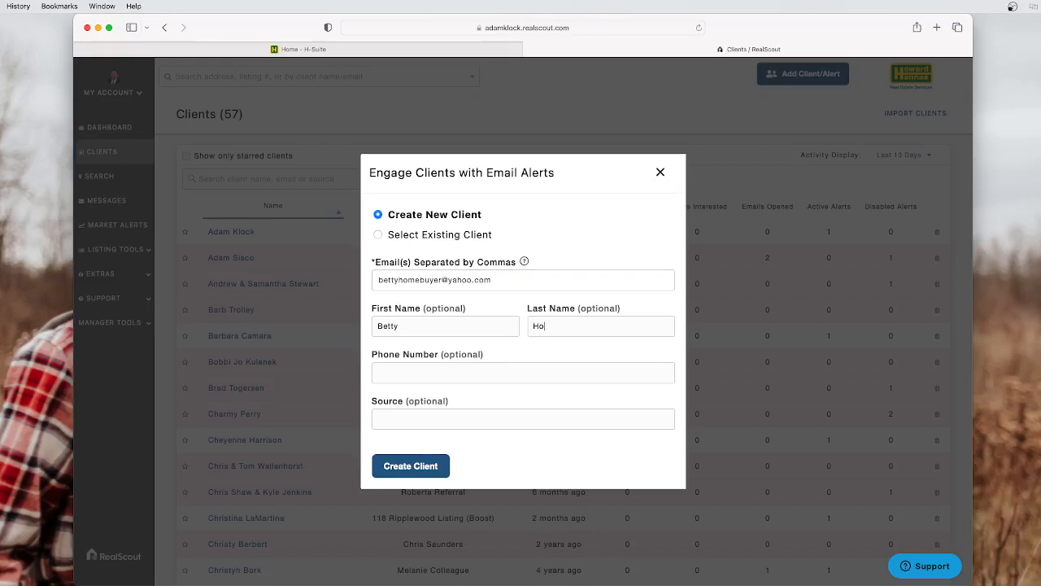
text(mebuyer)
Set the lead source to Boost Lead and create the client record
click(440, 370)
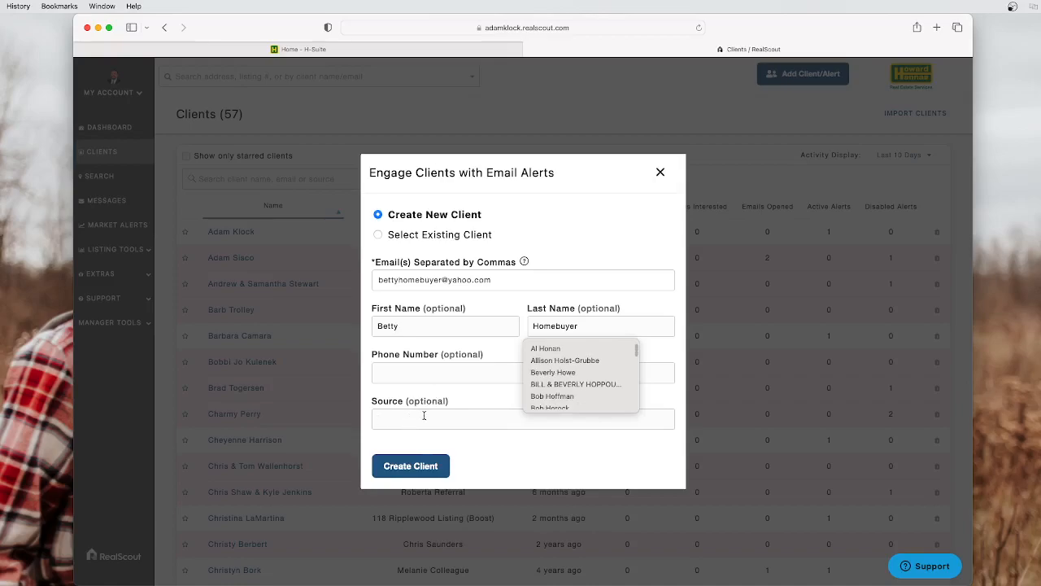
click(424, 415)
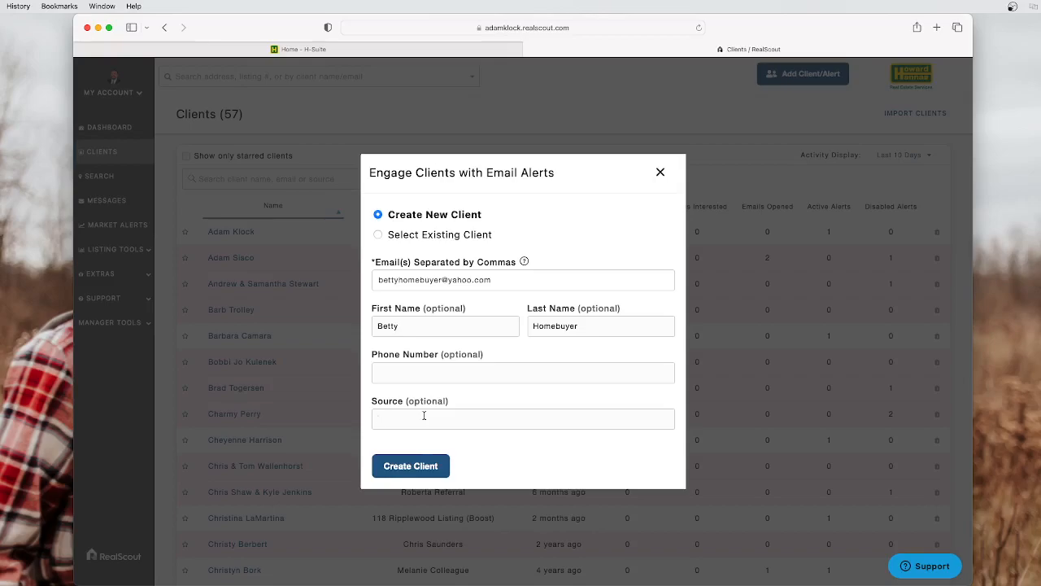
text(Sphere)
key(BackSpace)
key(BackSpace)
key(BackSpace)
key(BackSpace)
key(BackSpace)
key(BackSpace)
text(Boost Lead)
text(123 Main St))
click(415, 472)
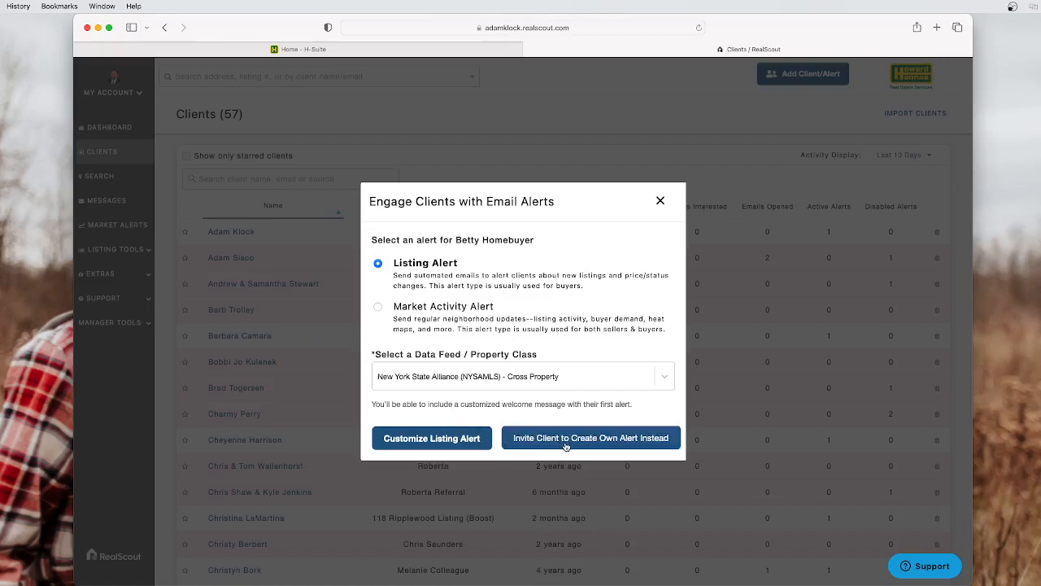
Begin customizing the Listing Alert on the NYSAMLS Cross Property feed
click(438, 440)
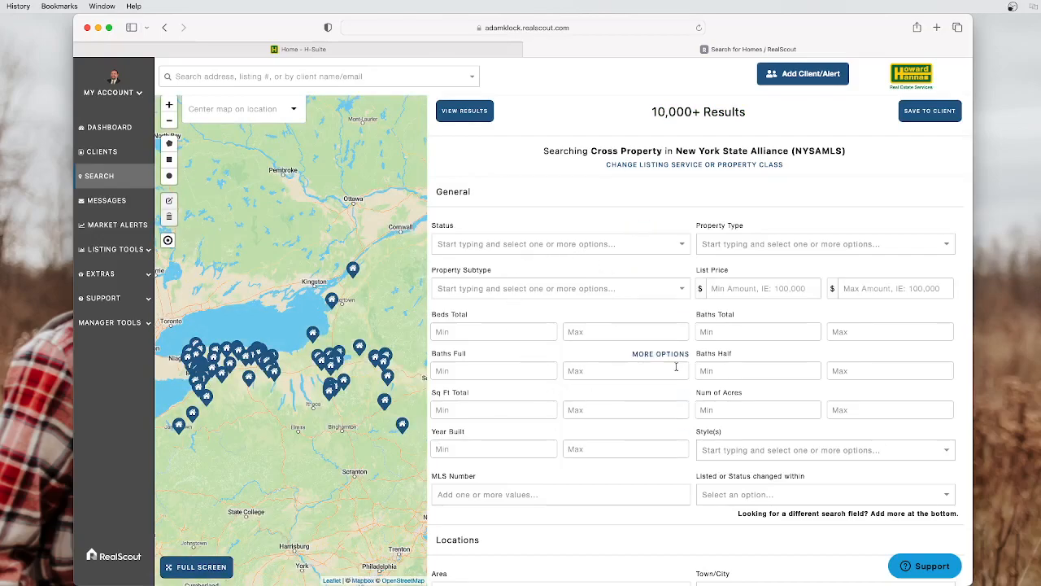
scroll(723, 309, down, 10)
scroll(626, 301, down, 6)
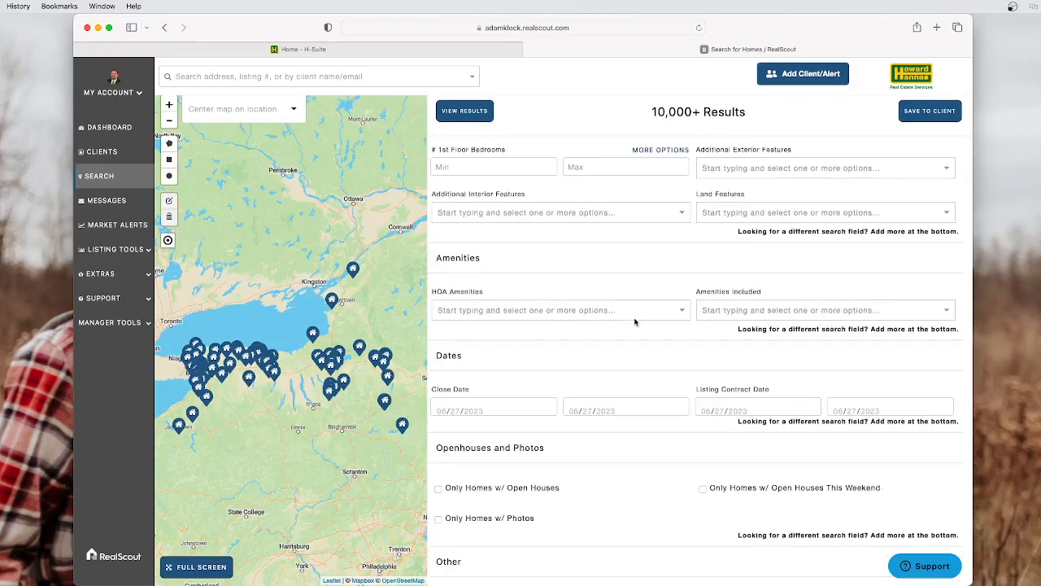
scroll(639, 252, down, 5)
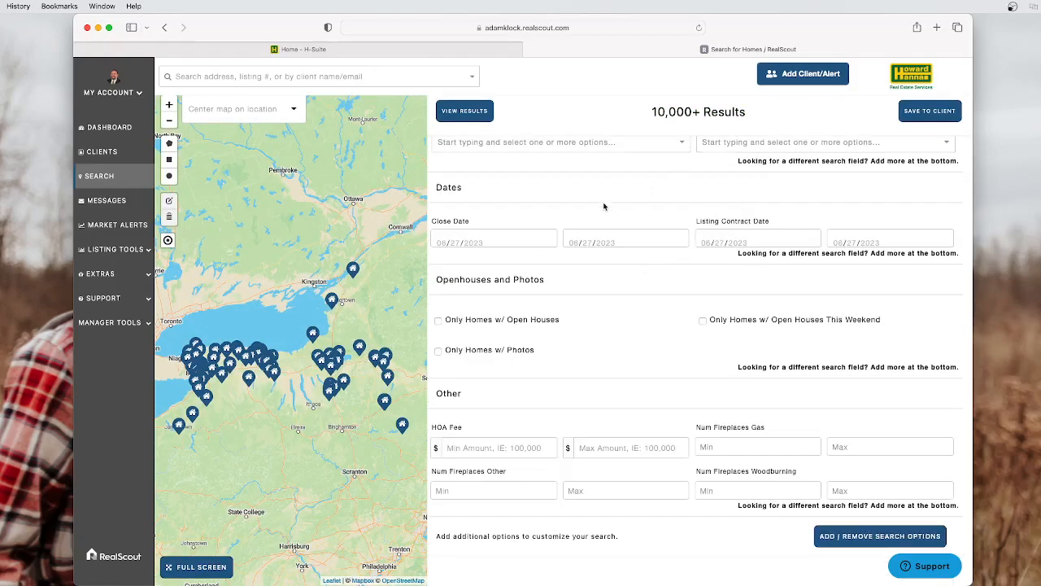
scroll(661, 305, down, 1)
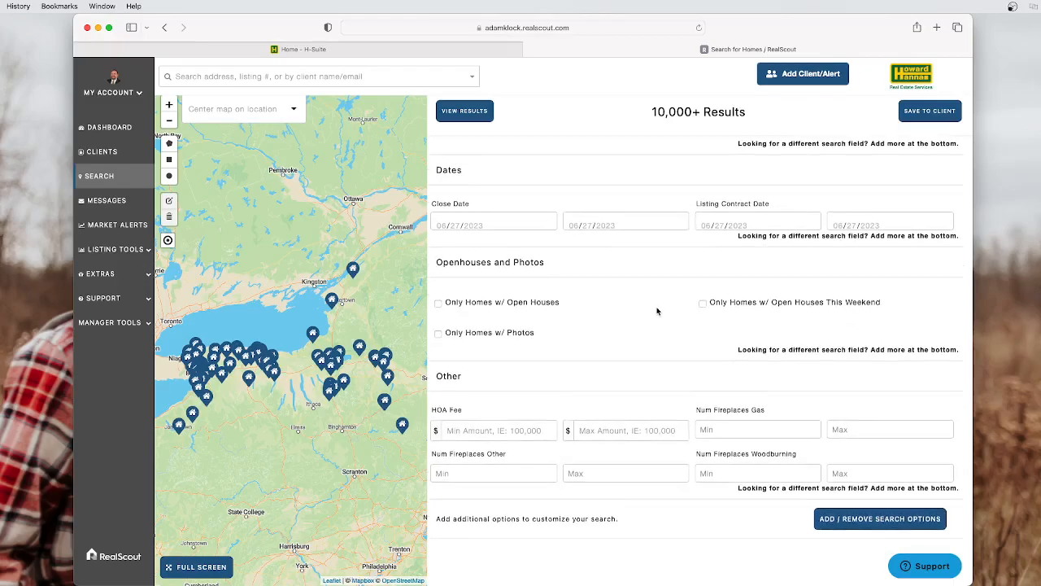
scroll(657, 311, up, 15)
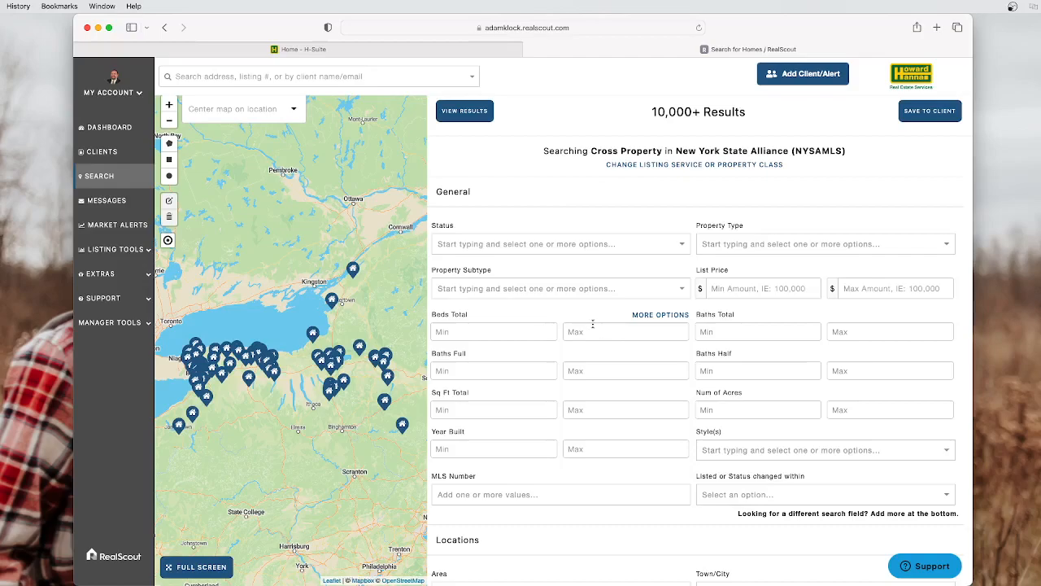
Filter the alert to A-Active status and Single Family Residential property type (4,142 results)
click(500, 245)
click(466, 268)
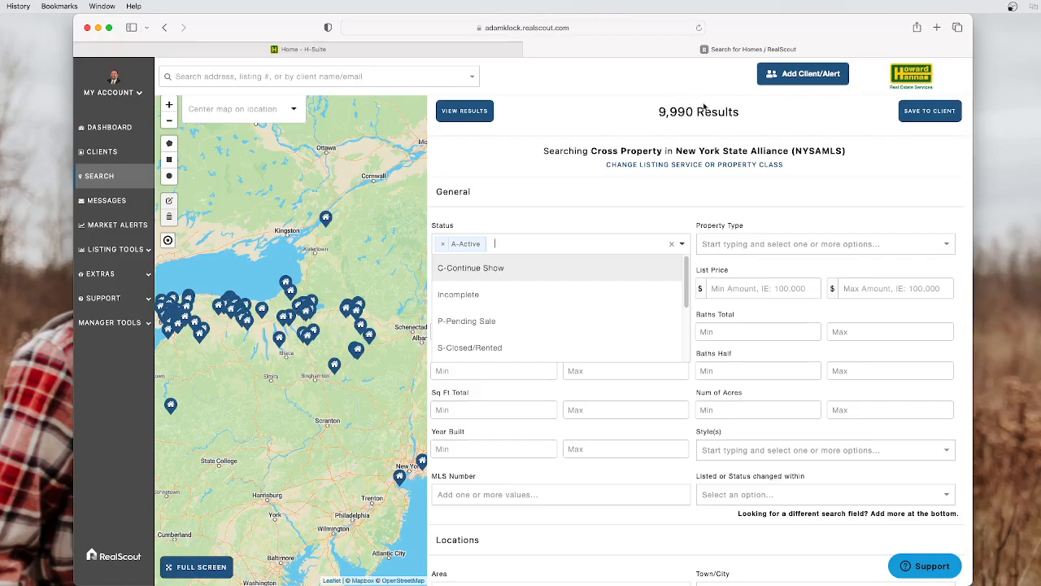
click(571, 225)
click(763, 245)
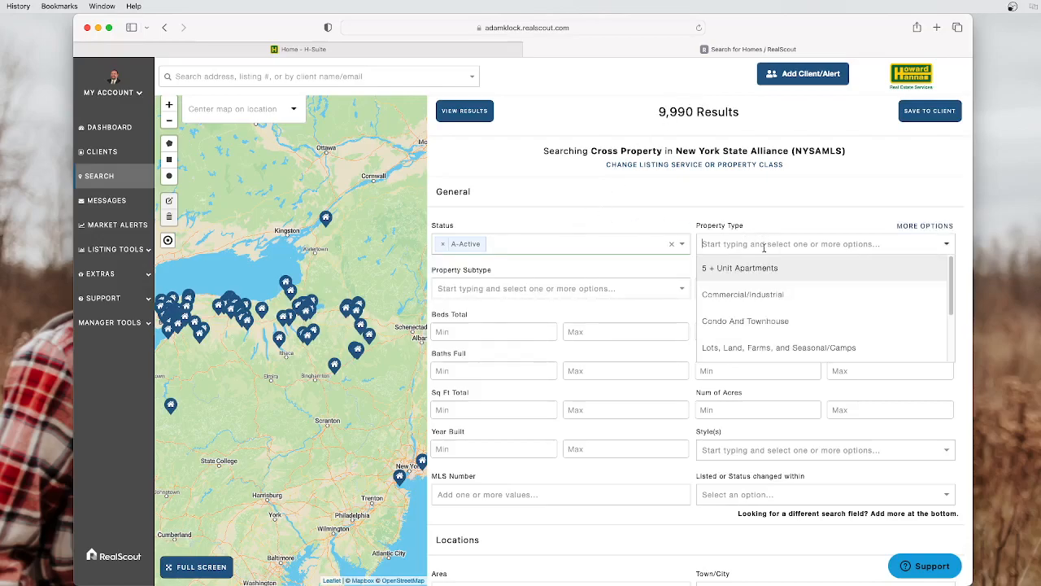
scroll(764, 297, down, 2)
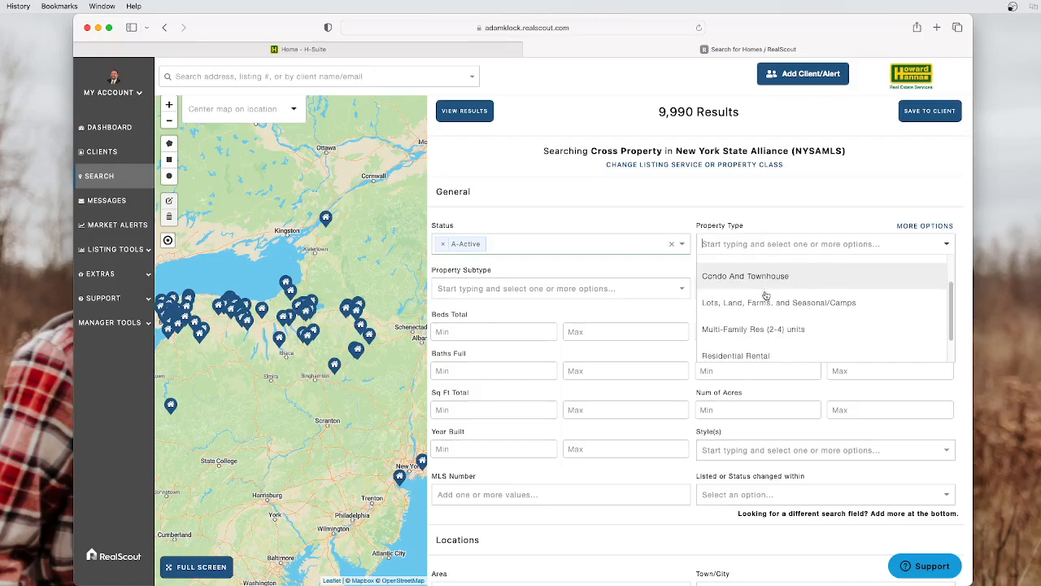
scroll(768, 305, down, 1)
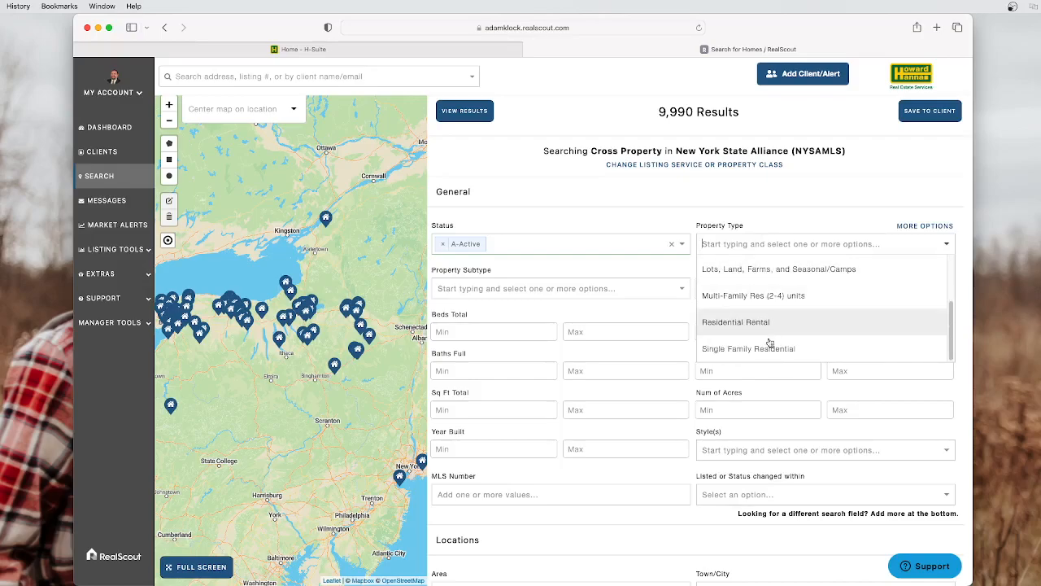
click(771, 349)
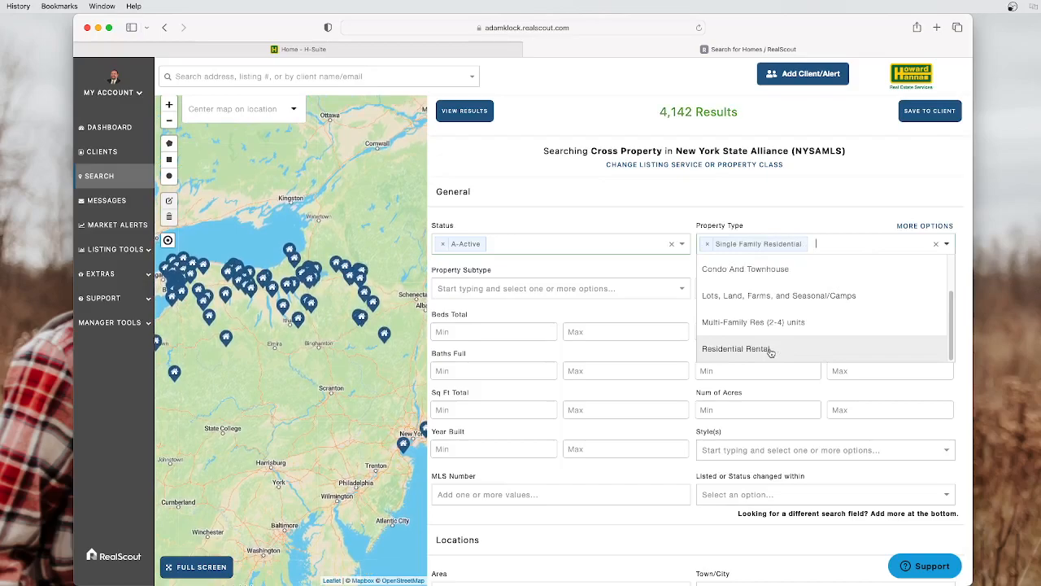
click(516, 312)
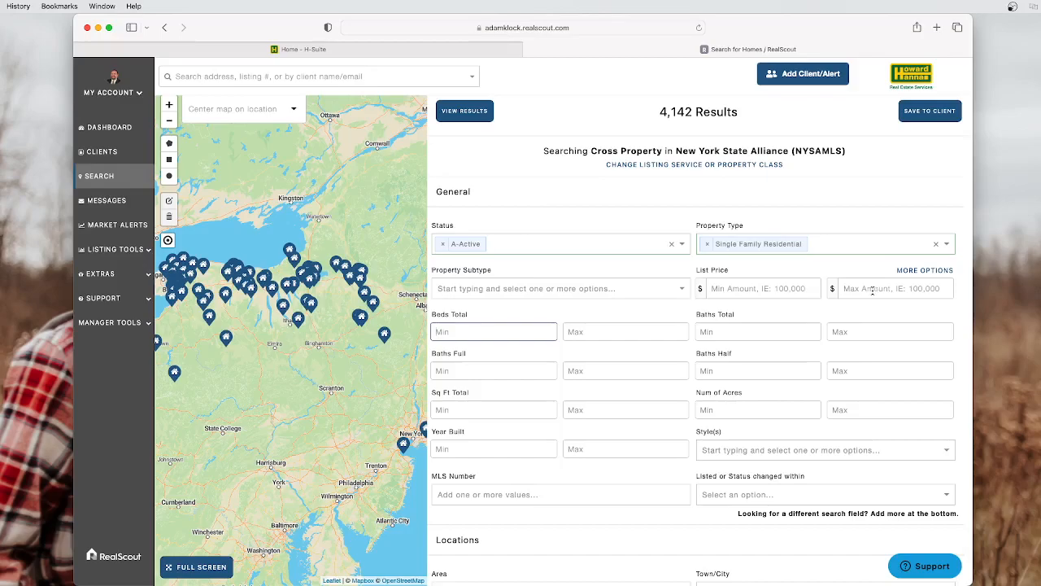
Set the list price range to a $100,000 minimum and $200,000 maximum
click(762, 288)
click(757, 287)
text(100000)
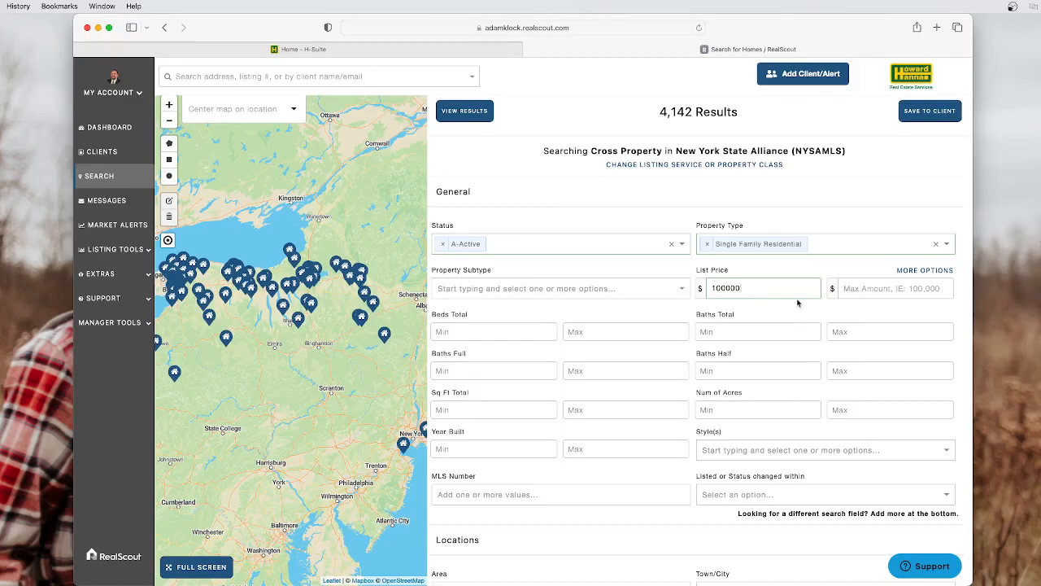
click(878, 291)
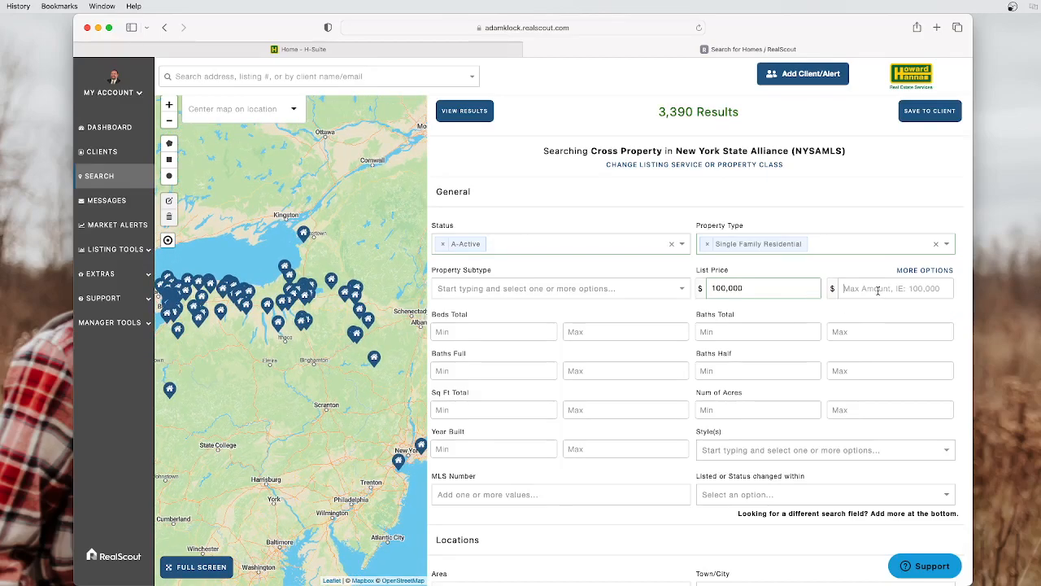
text(200000)
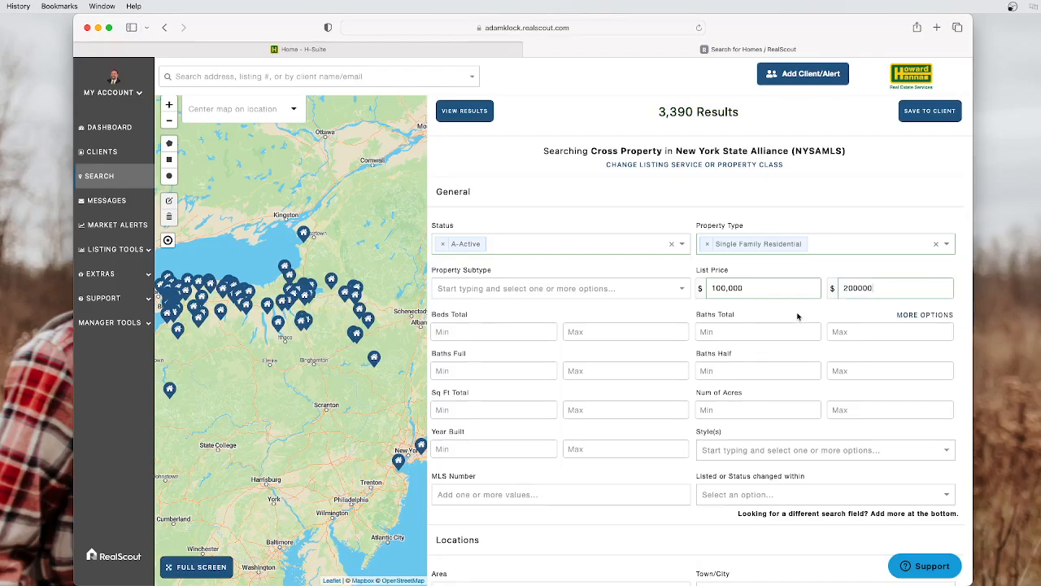
click(797, 316)
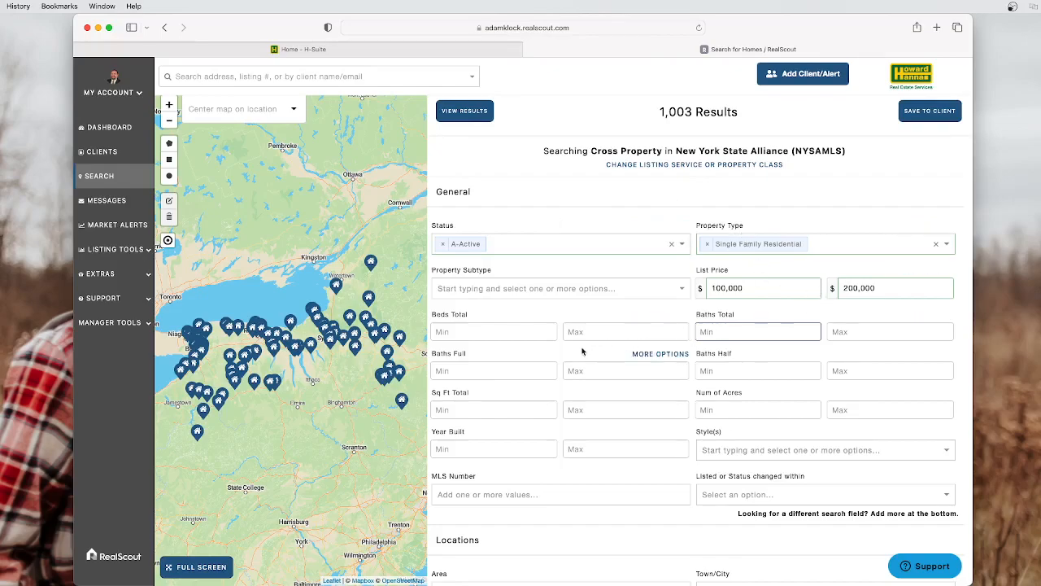
Enter 3 as the Baths Full Min, leaving 18 matching homes
click(493, 370)
click(493, 370)
text(3)
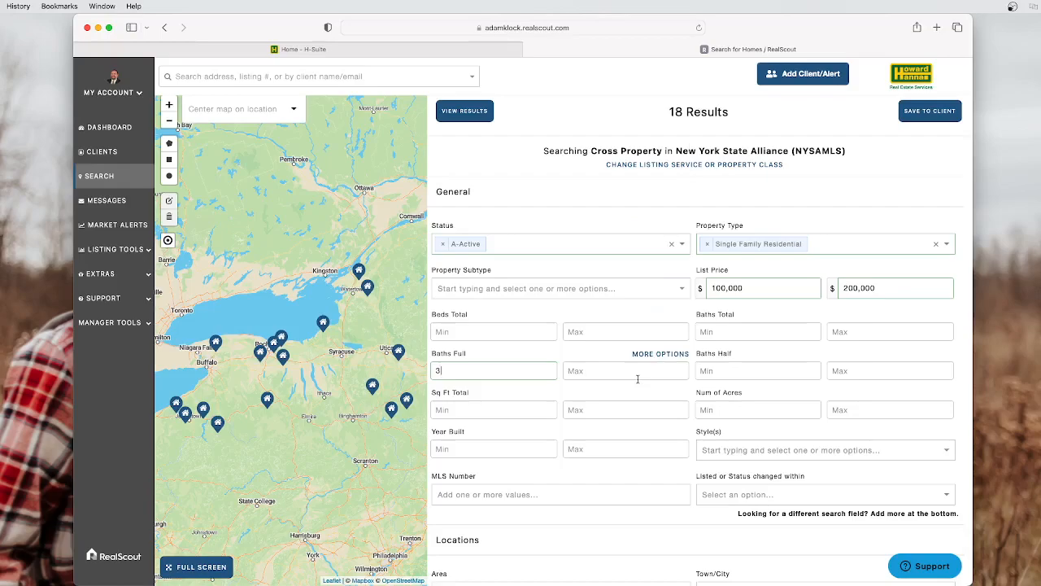
scroll(638, 378, down, 1)
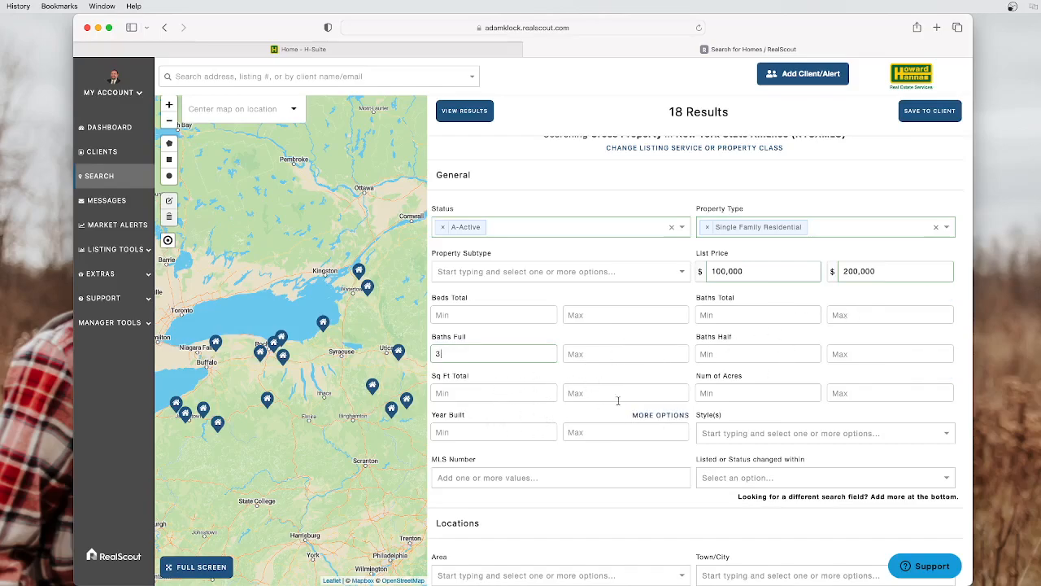
scroll(700, 374, down, 3)
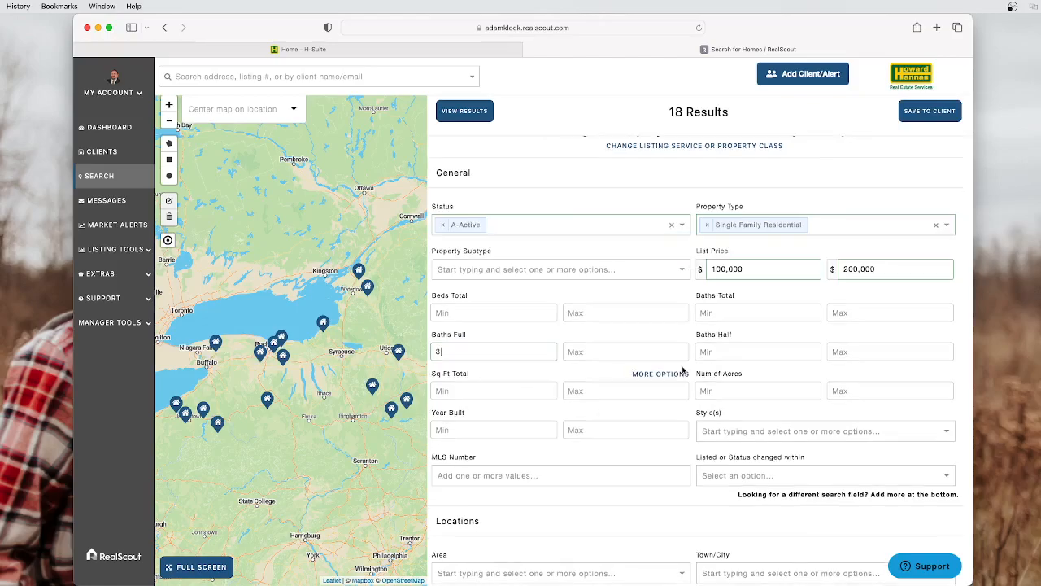
scroll(696, 364, down, 4)
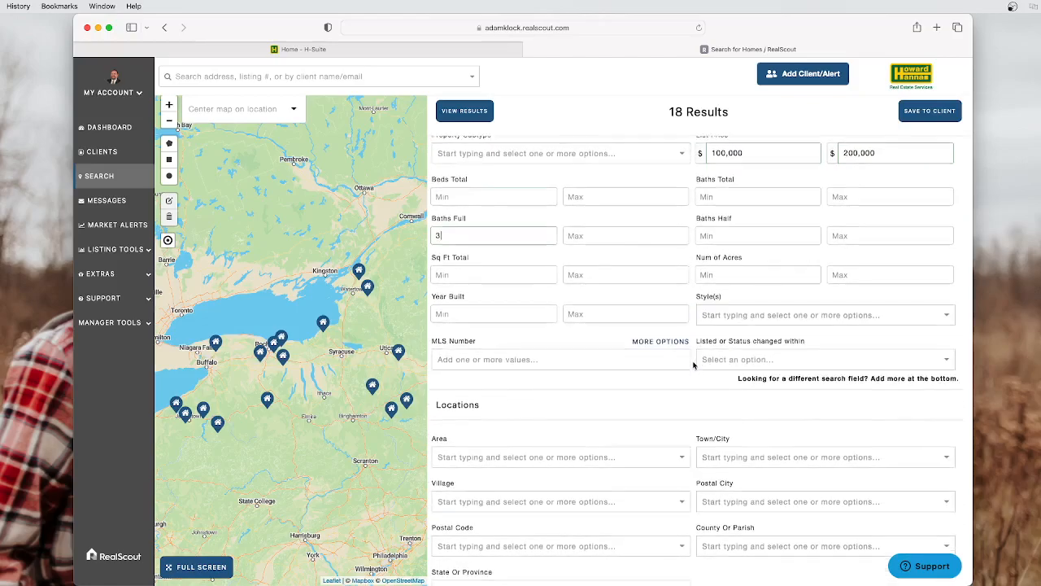
scroll(693, 364, down, 3)
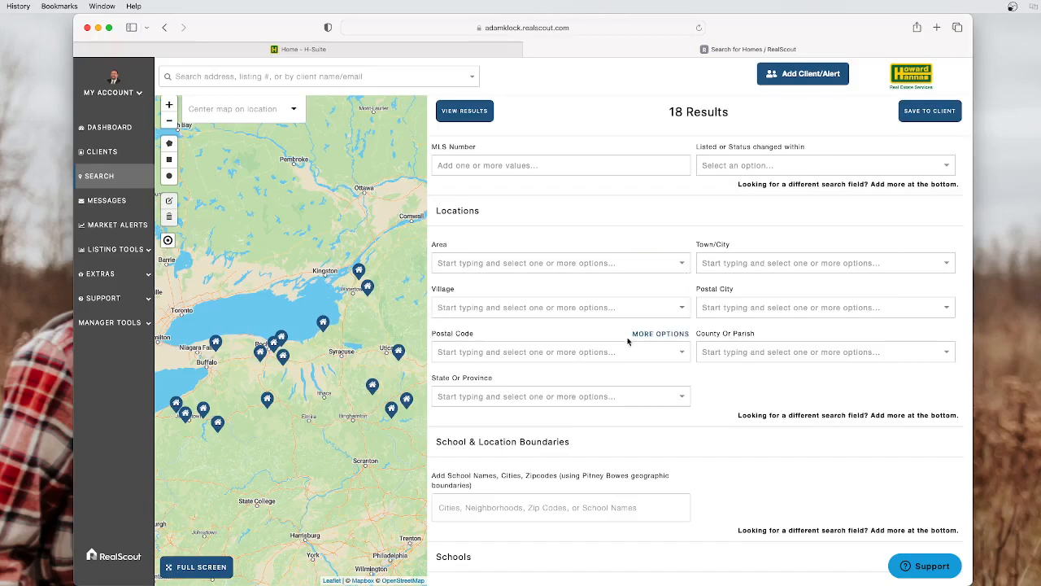
scroll(609, 402, down, 2)
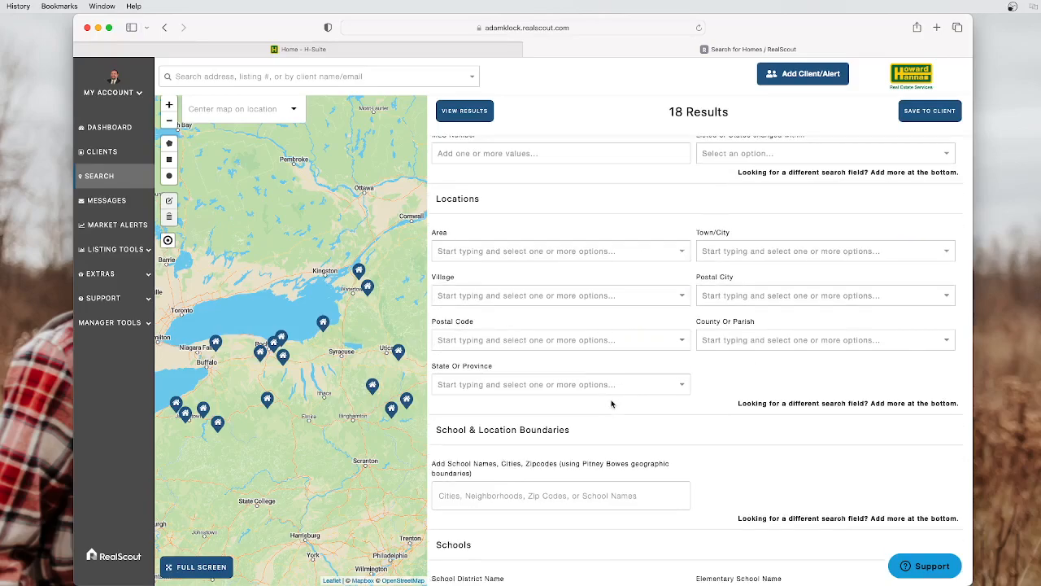
scroll(612, 403, down, 1)
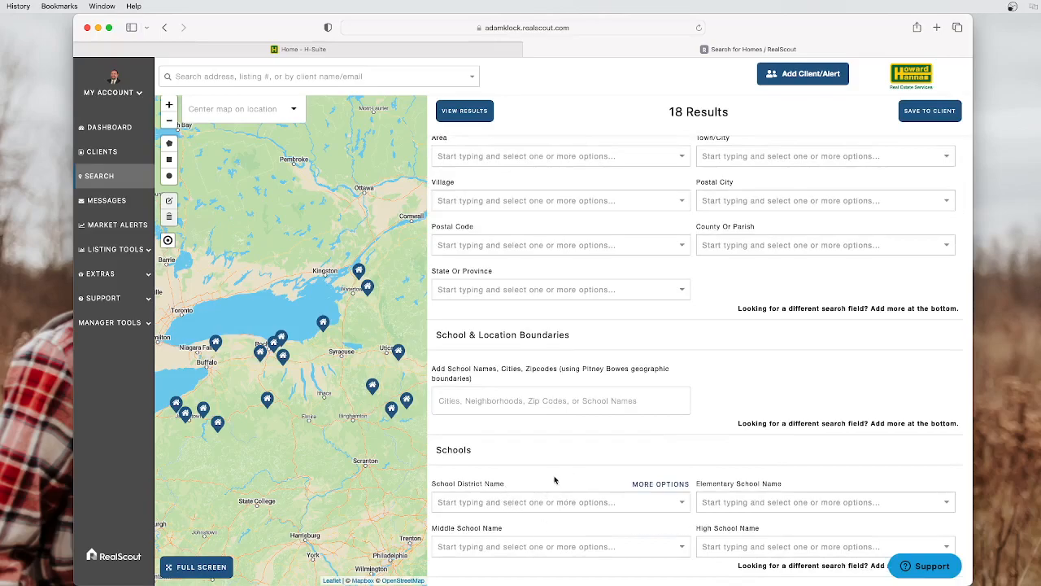
scroll(554, 480, up, 1)
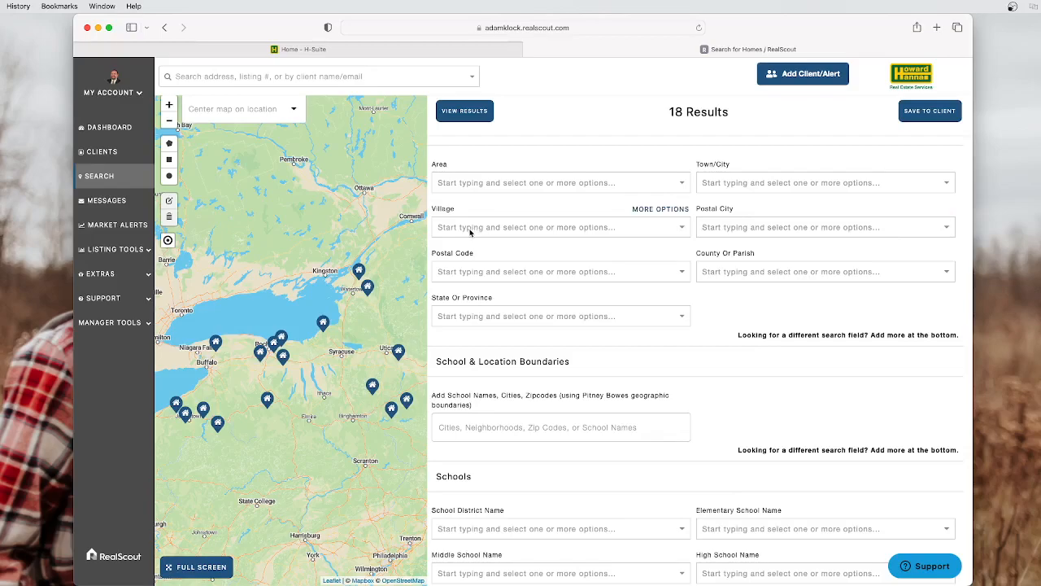
scroll(498, 259, down, 3)
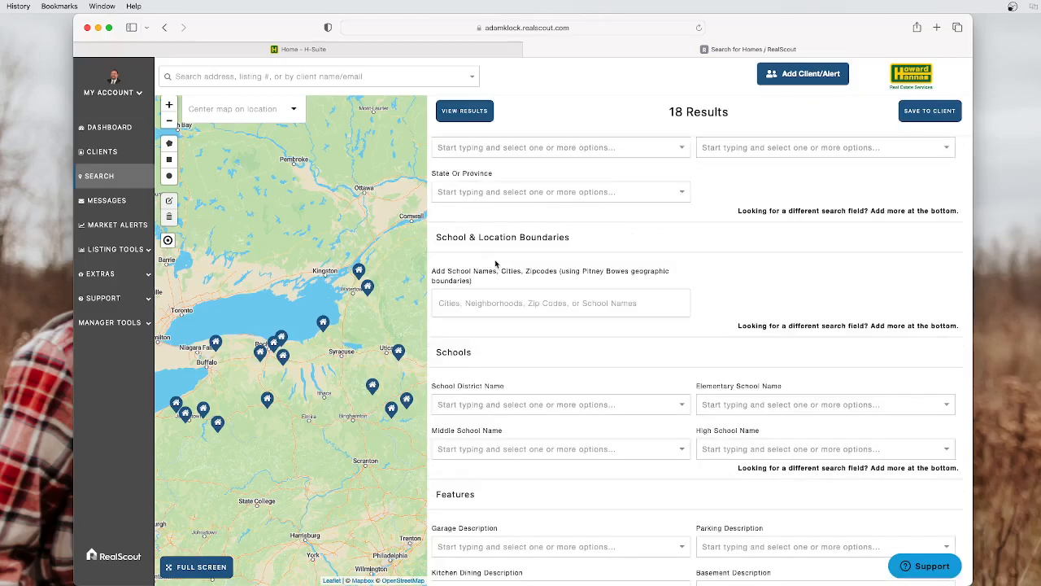
scroll(510, 262, down, 3)
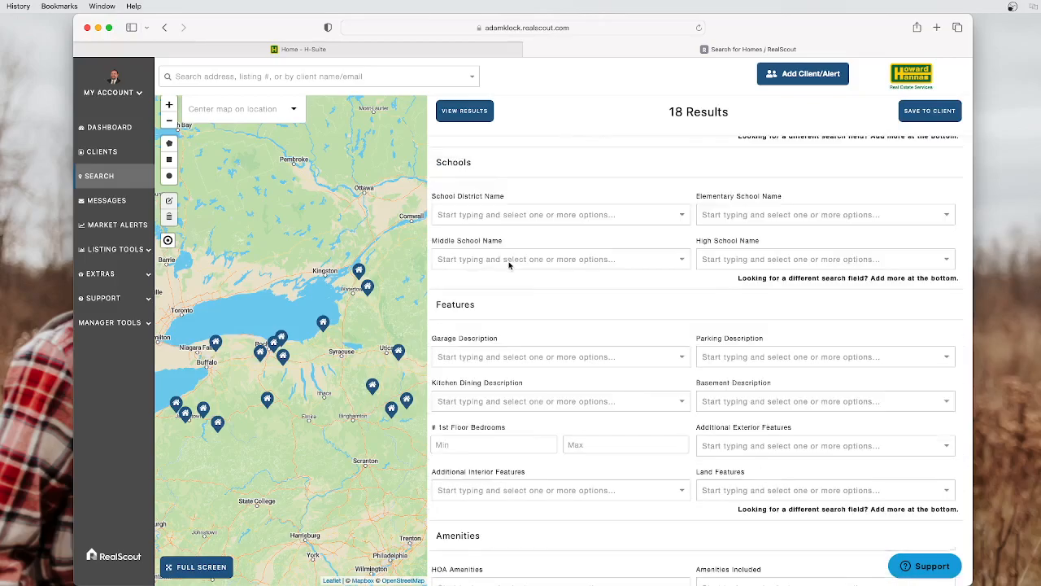
Add Hilton and Spencerport to the School District Name filter
click(501, 215)
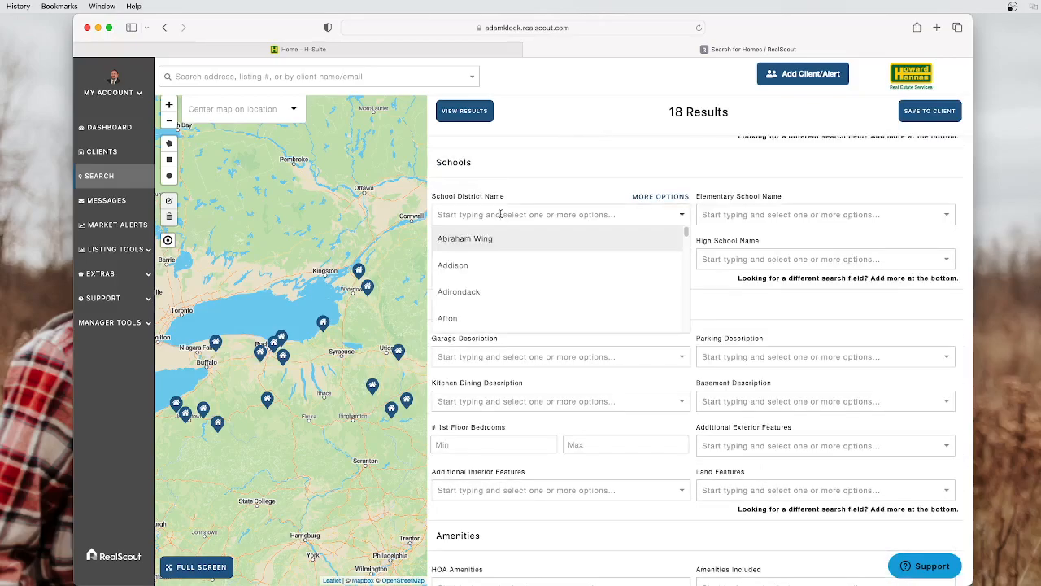
text(hilton)
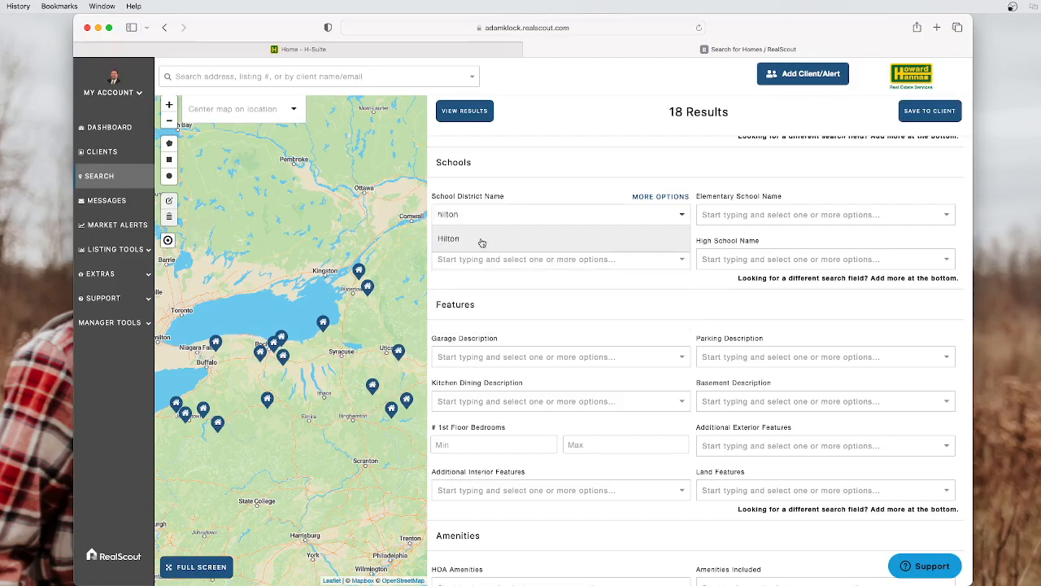
click(481, 241)
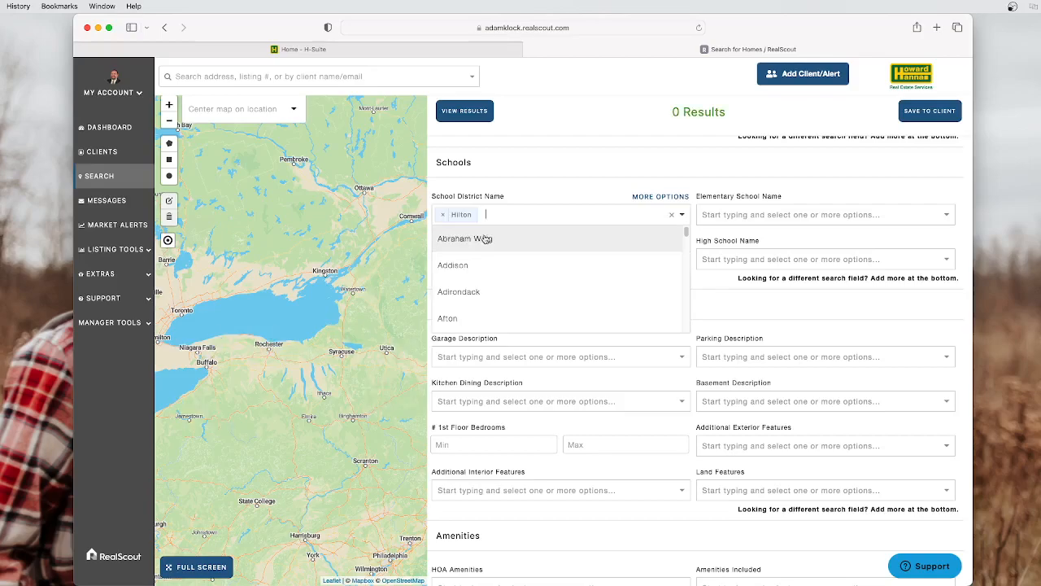
text(spence)
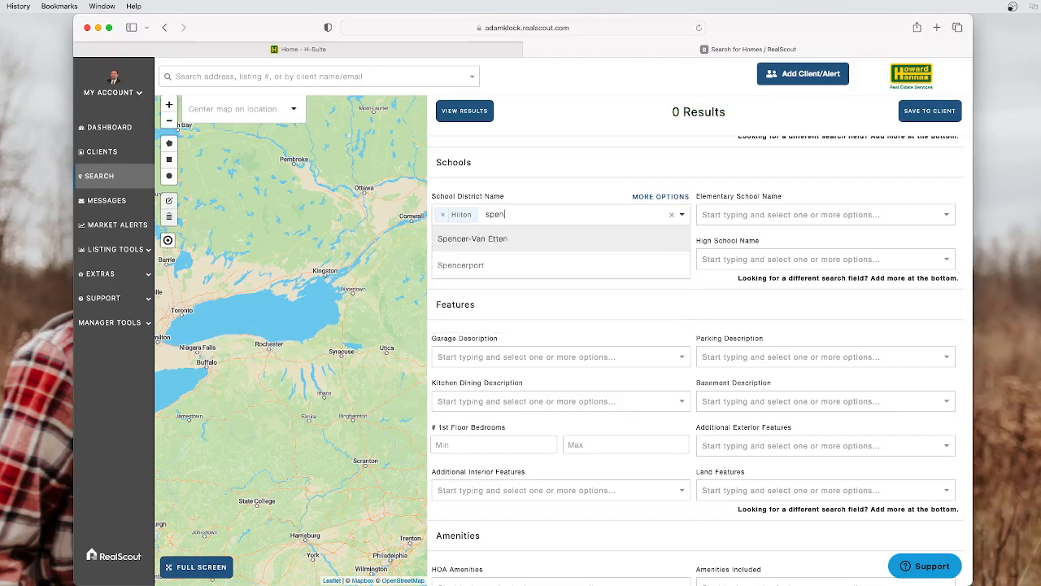
click(481, 267)
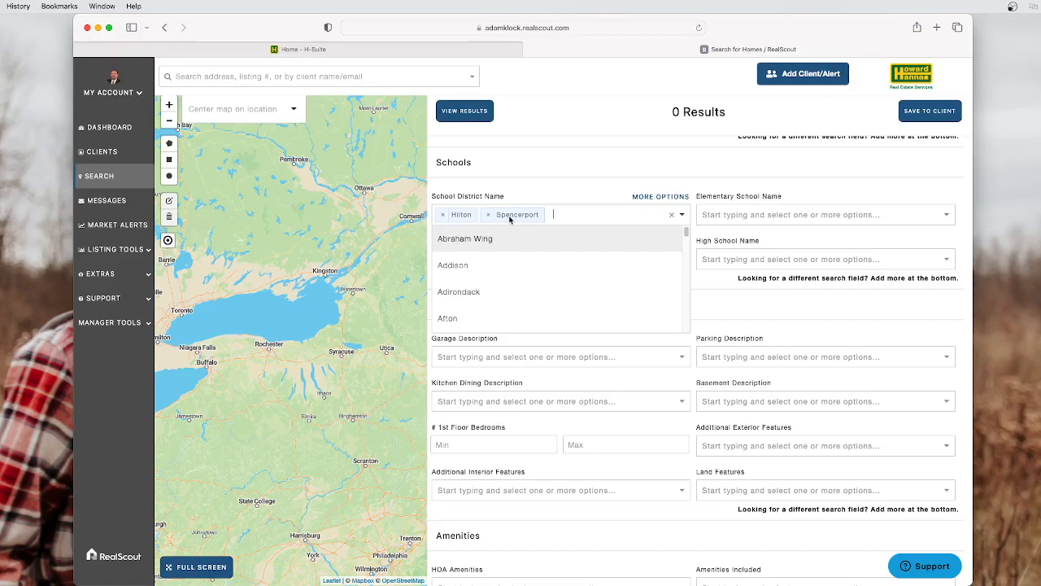
Also add Churchville-Chili, Byron-Bergen and Gates Chili school districts, dropping results to 0
text(churc)
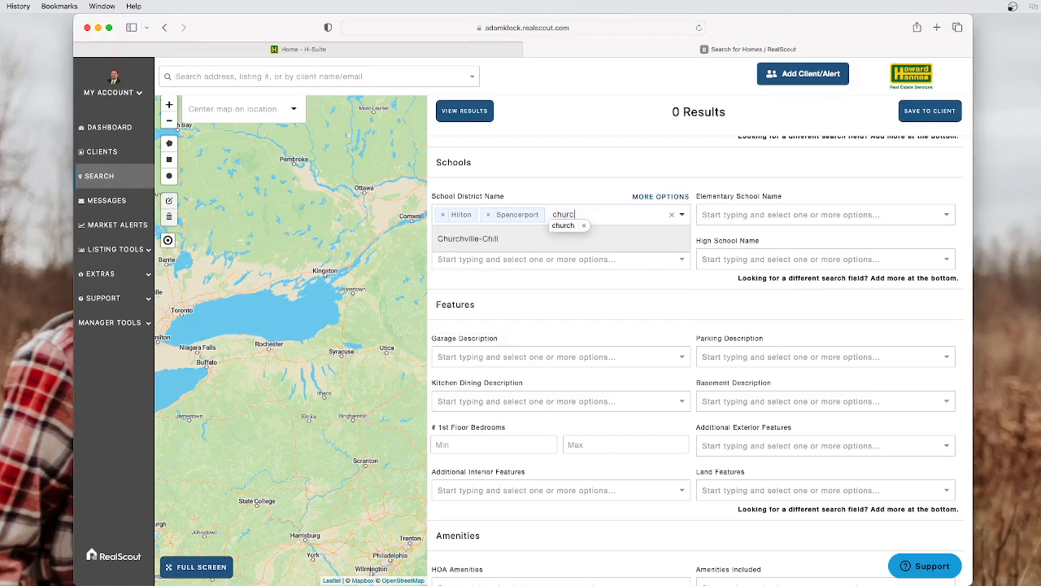
click(488, 239)
text(by)
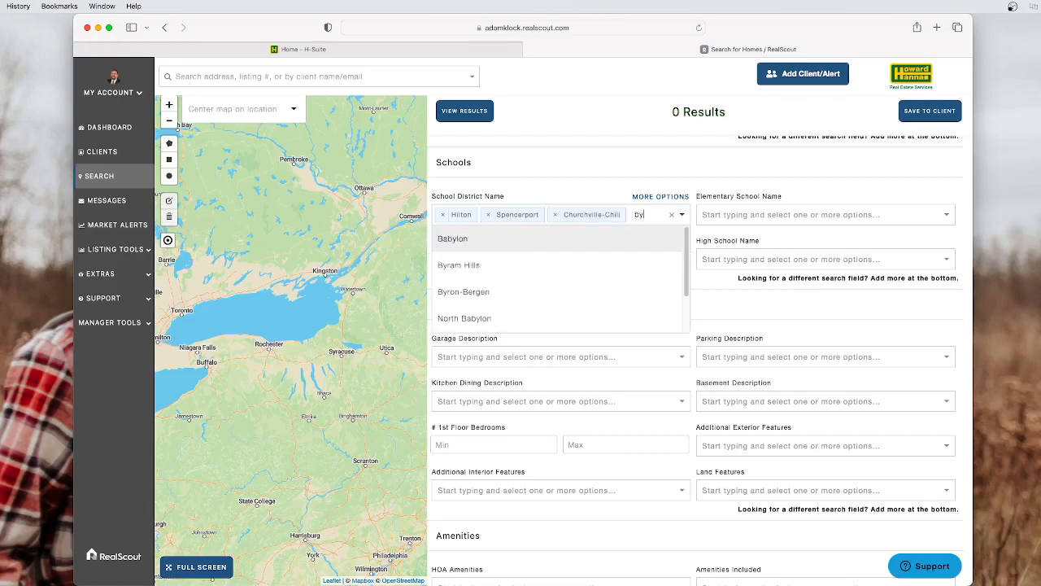
click(499, 299)
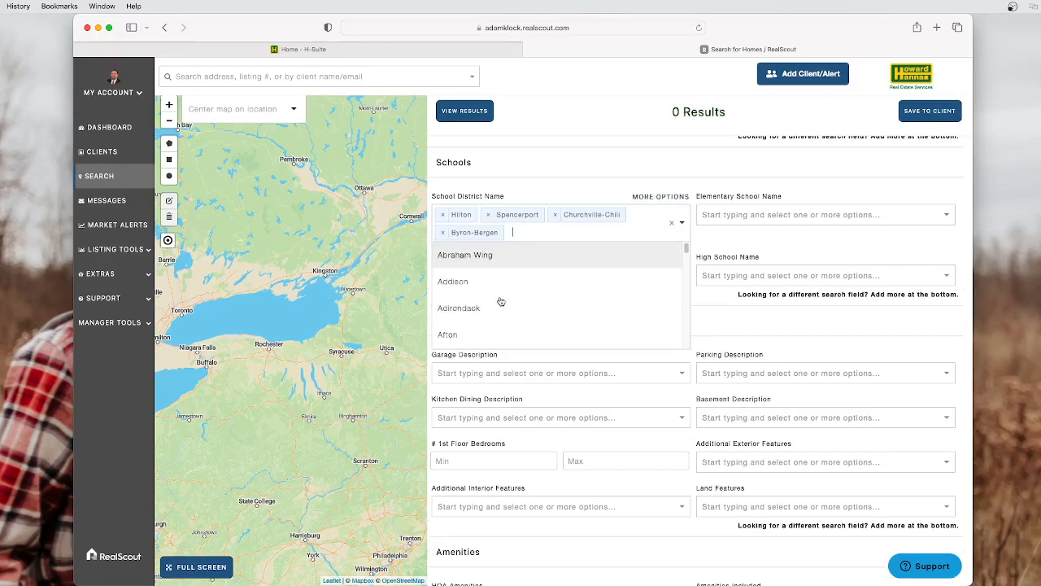
text(gat)
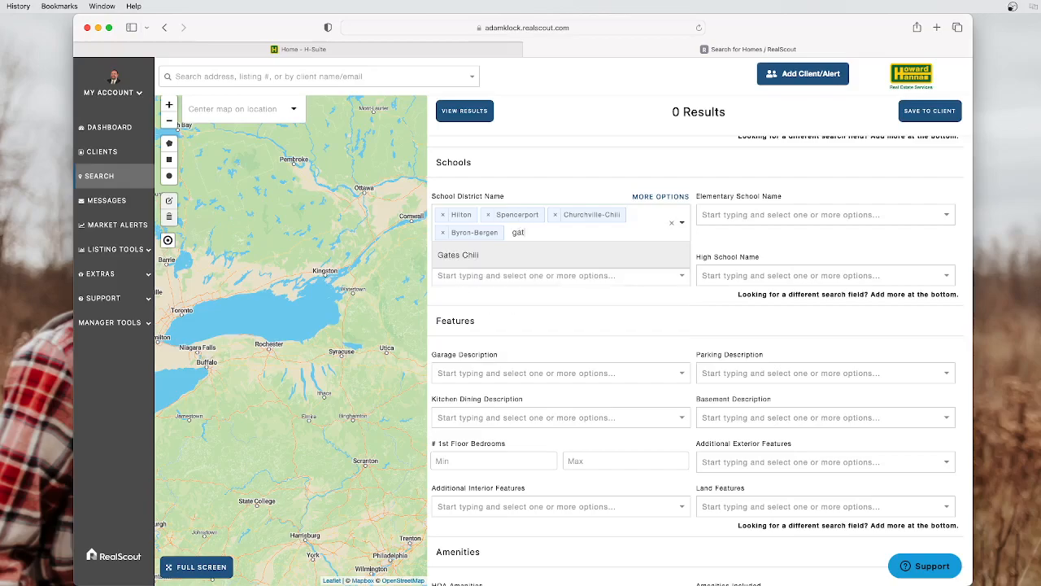
click(503, 257)
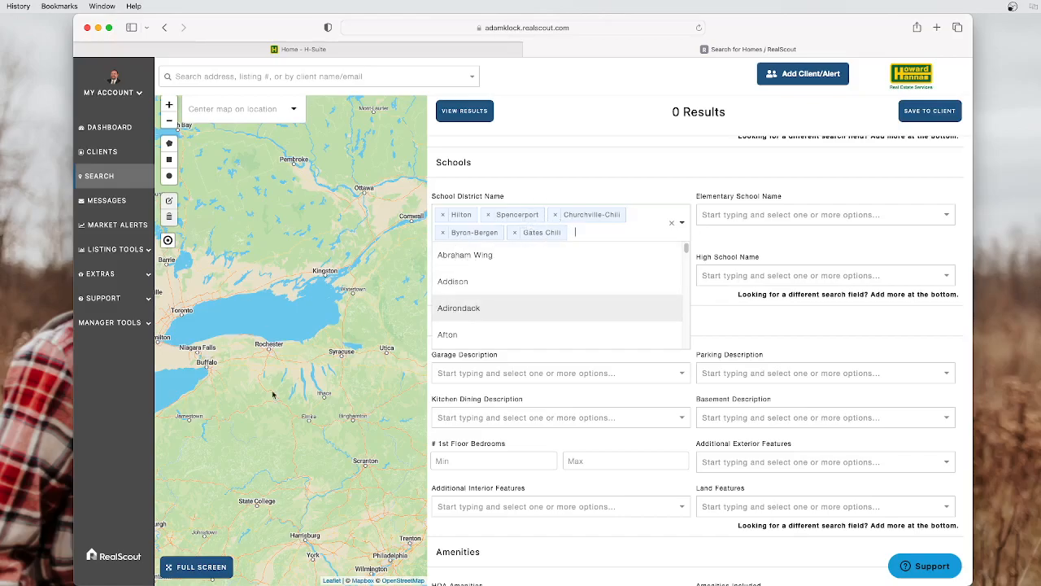
Clear the 3 full-bath minimum and set Beds Total Min to 3, giving 17 results
scroll(593, 288, up, 10)
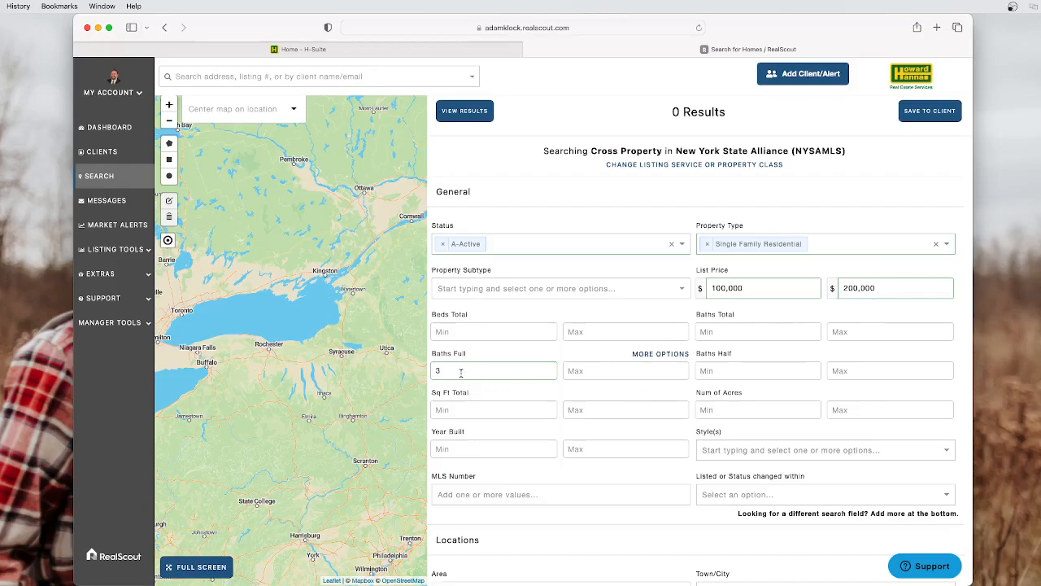
drag(453, 370, 428, 374)
key(BackSpace)
click(495, 334)
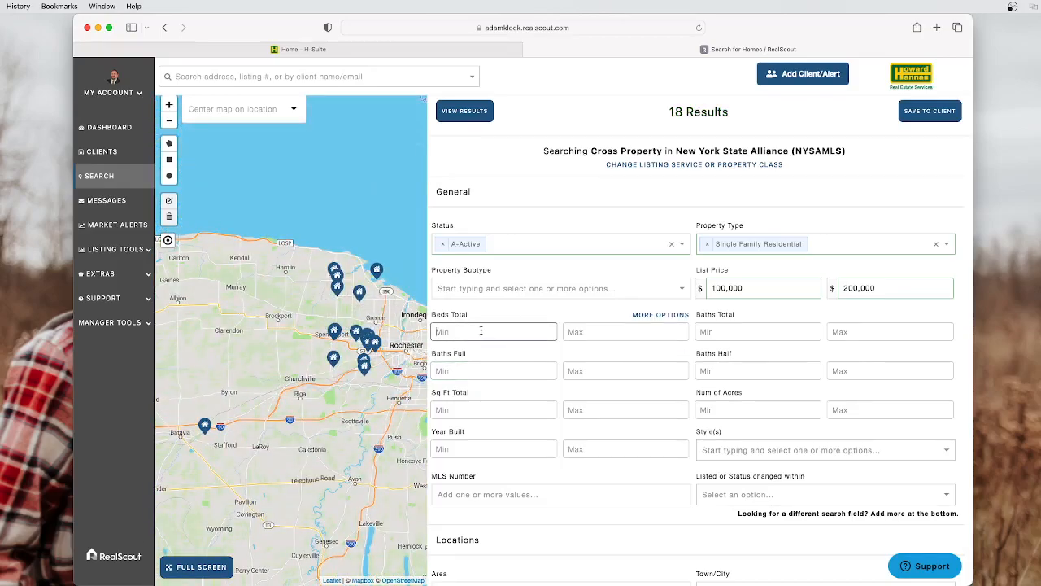
text(3)
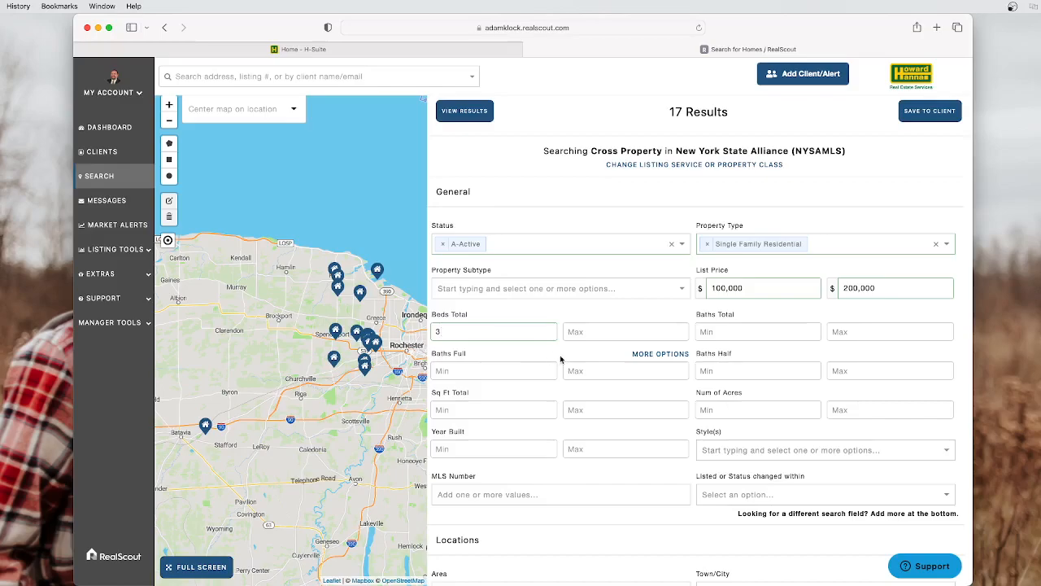
scroll(573, 348, down, 10)
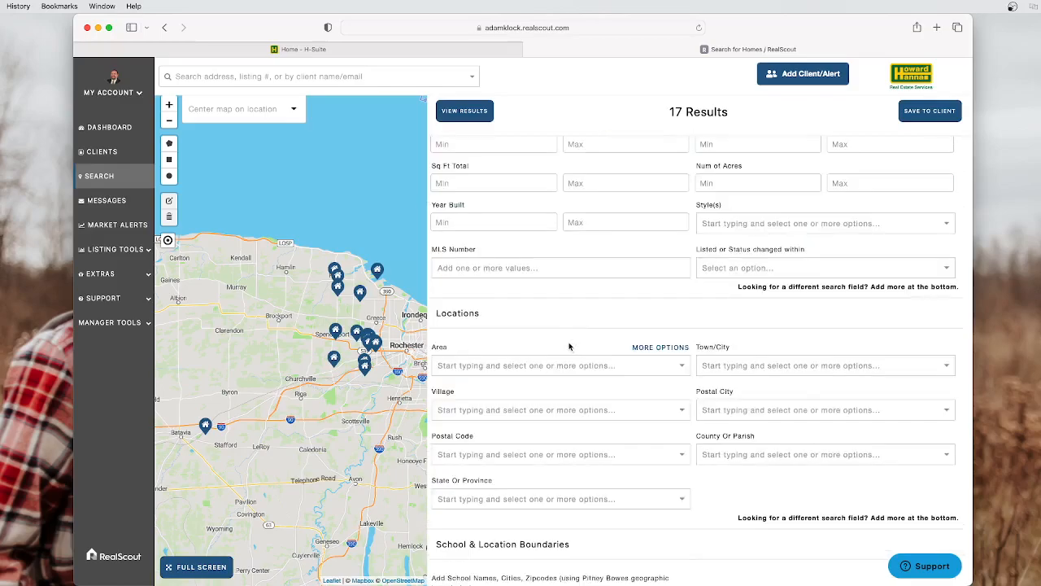
scroll(574, 353, down, 5)
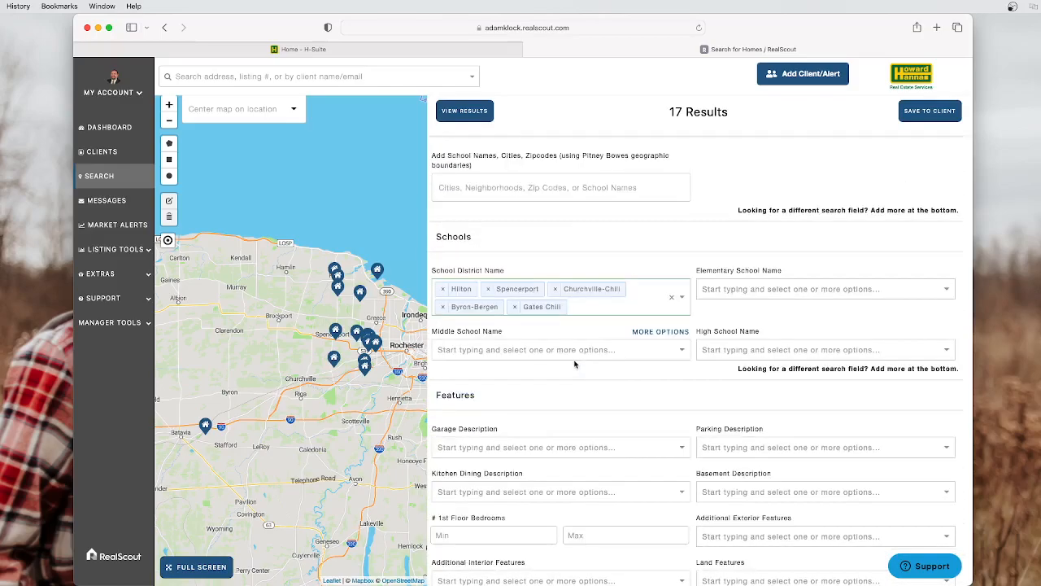
scroll(580, 361, down, 3)
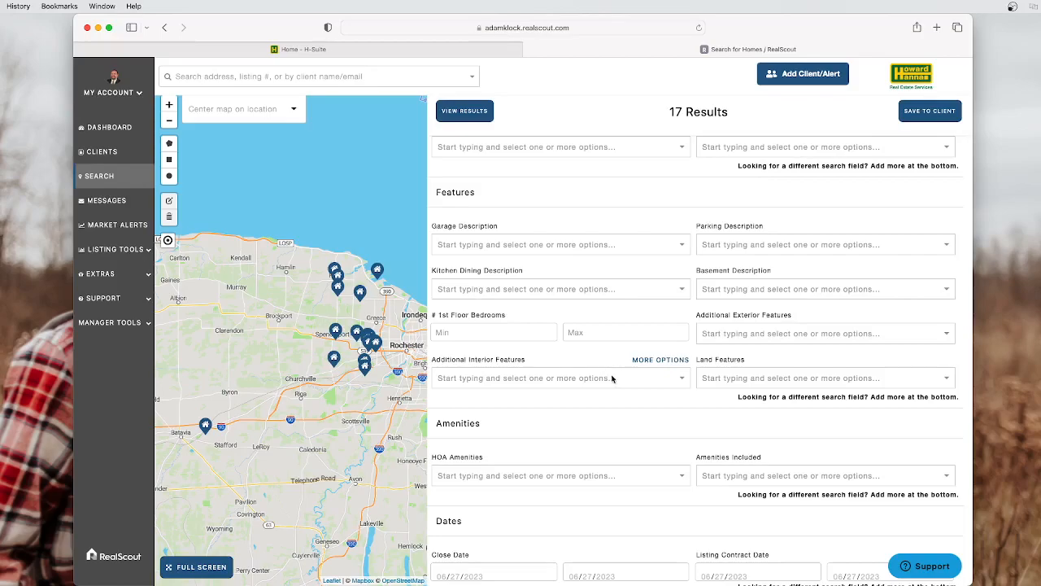
scroll(620, 375, up, 10)
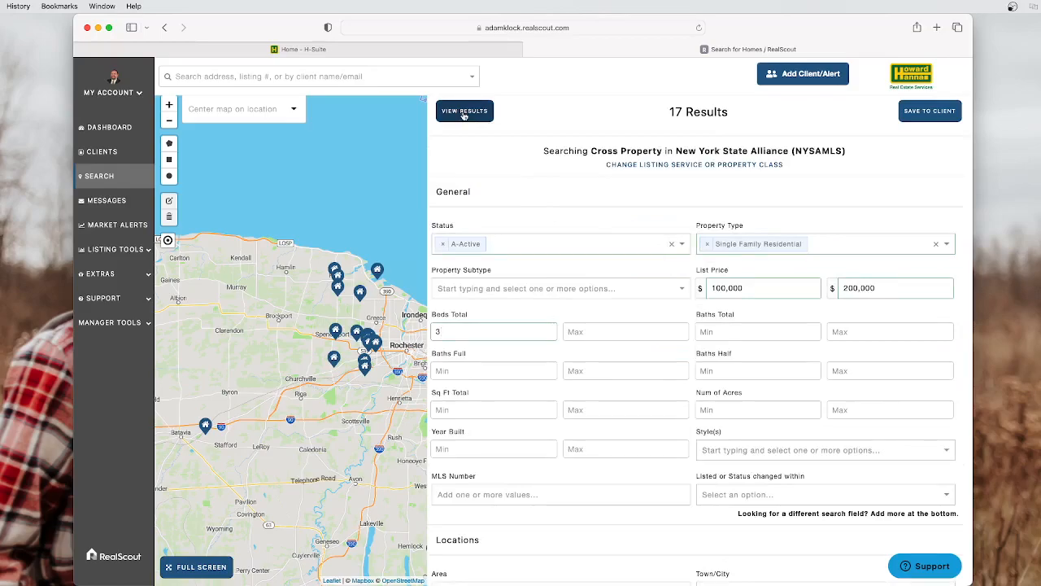
Show the 17 matching listings as a results table and scroll through them
click(464, 111)
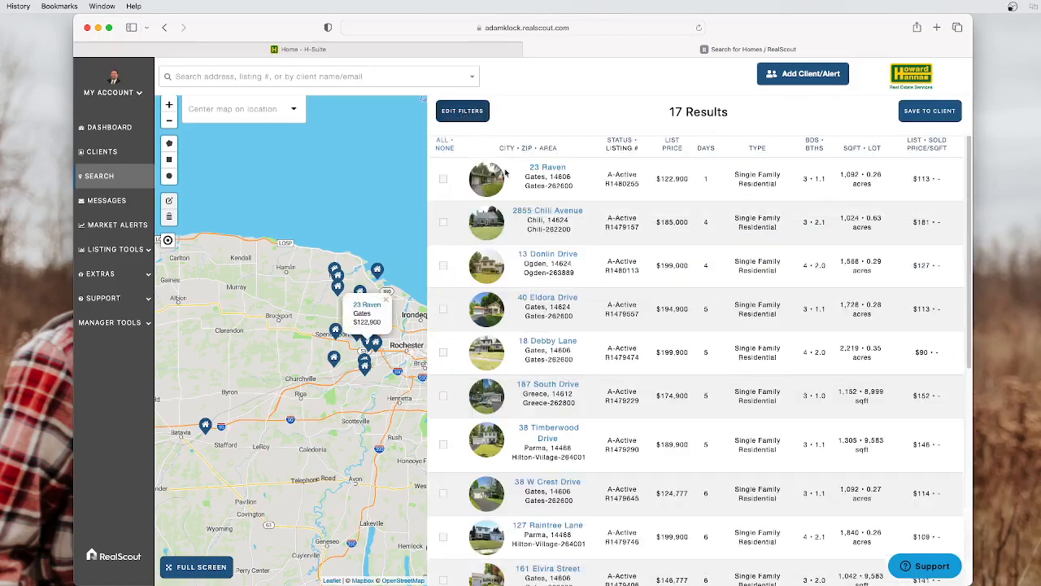
scroll(545, 218, down, 5)
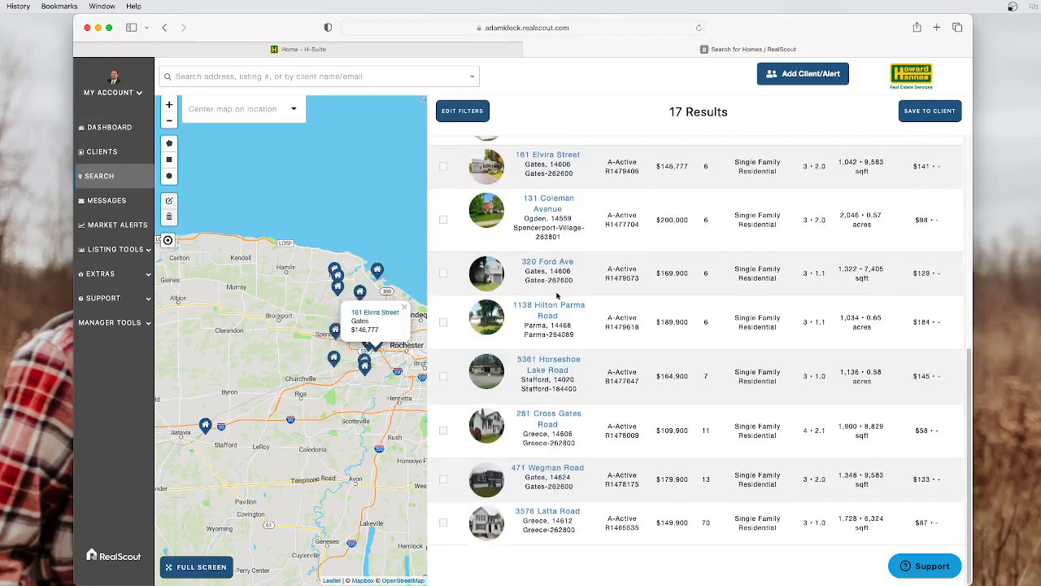
scroll(570, 309, up, 5)
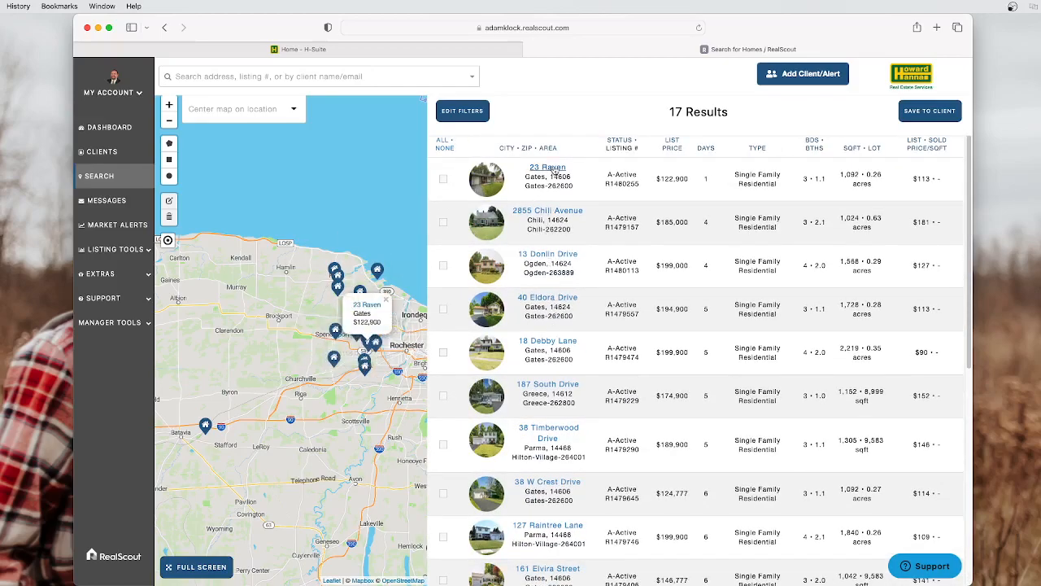
click(548, 167)
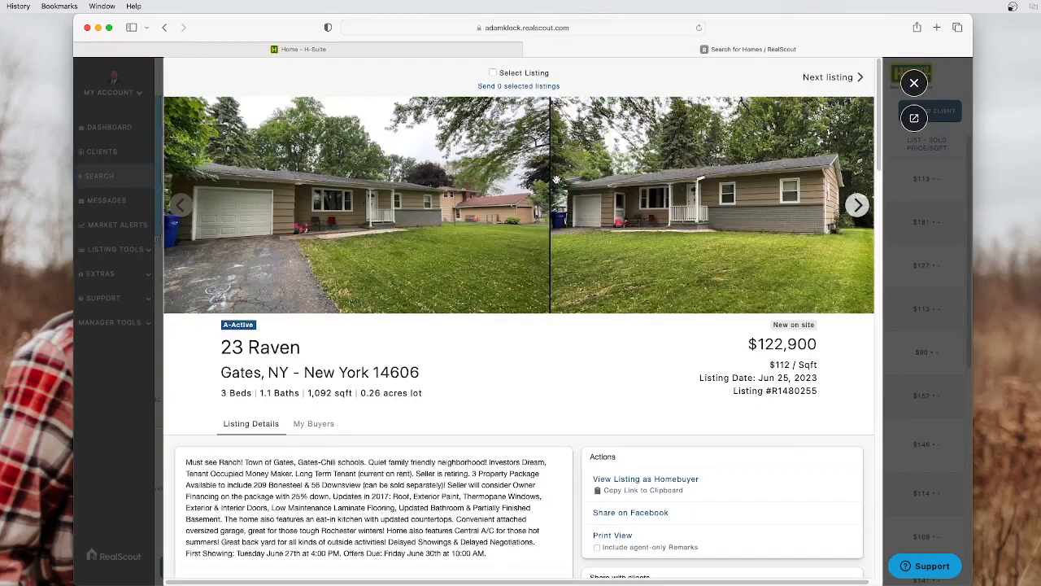
click(849, 213)
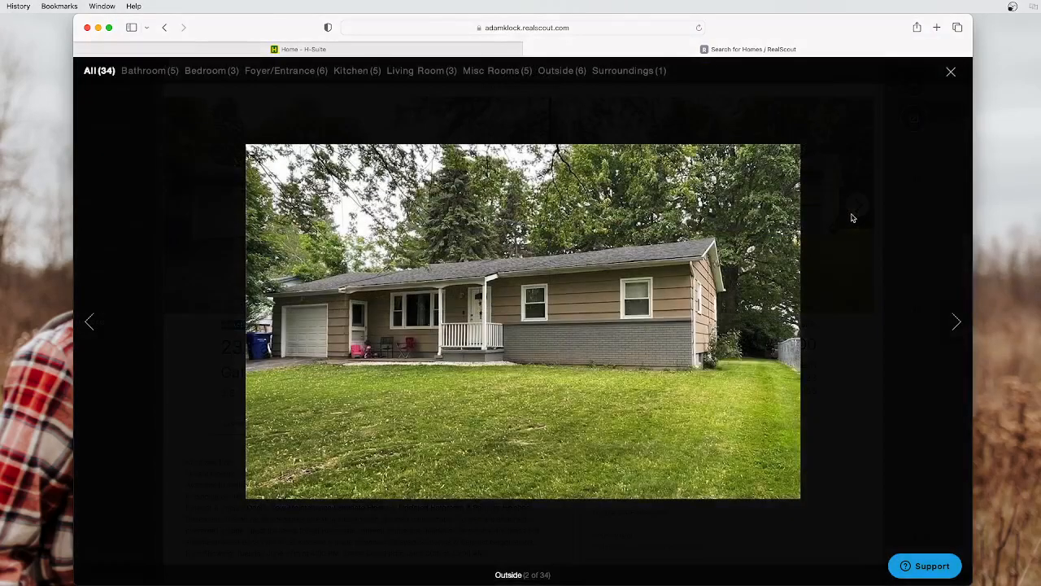
click(956, 324)
click(956, 325)
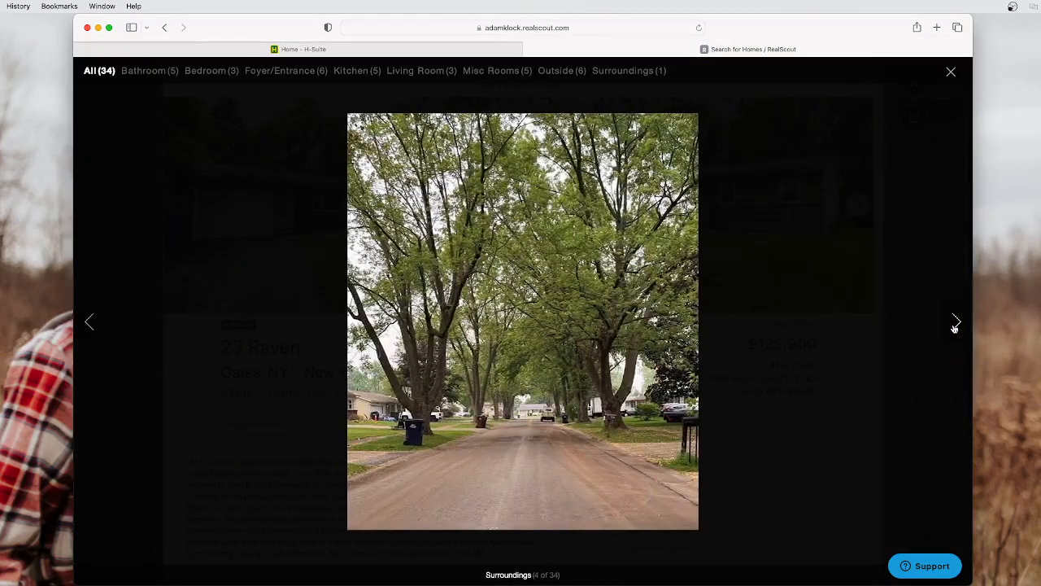
click(955, 324)
click(956, 324)
click(956, 324)
click(956, 324)
click(956, 323)
click(956, 324)
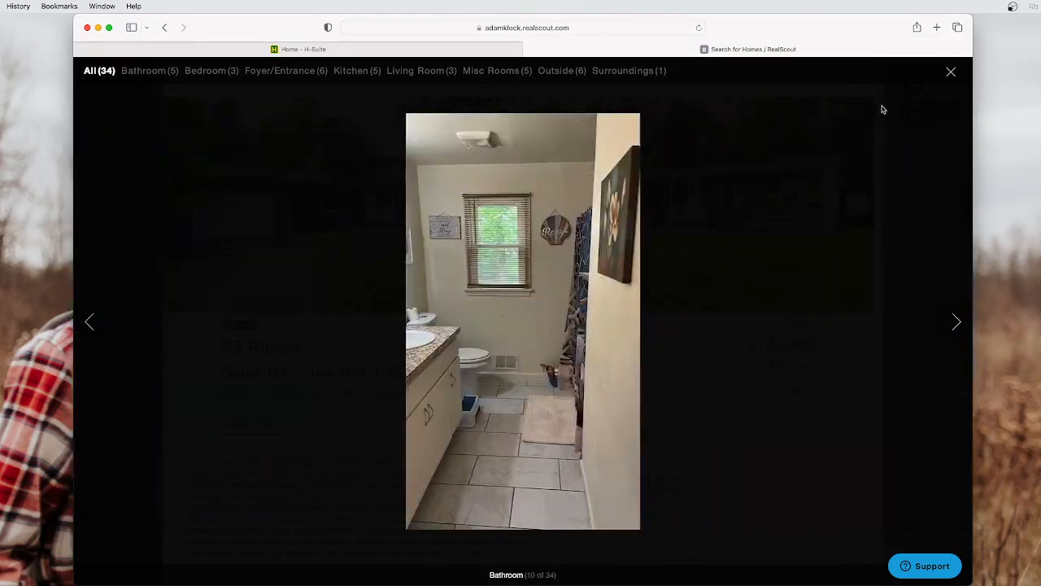
click(945, 74)
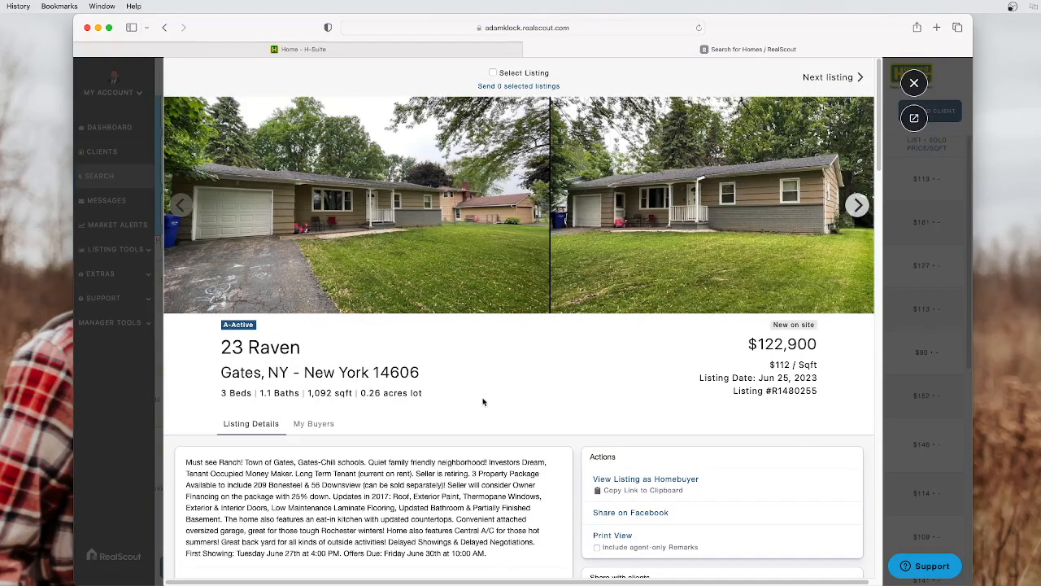
scroll(484, 398, down, 4)
scroll(486, 391, down, 8)
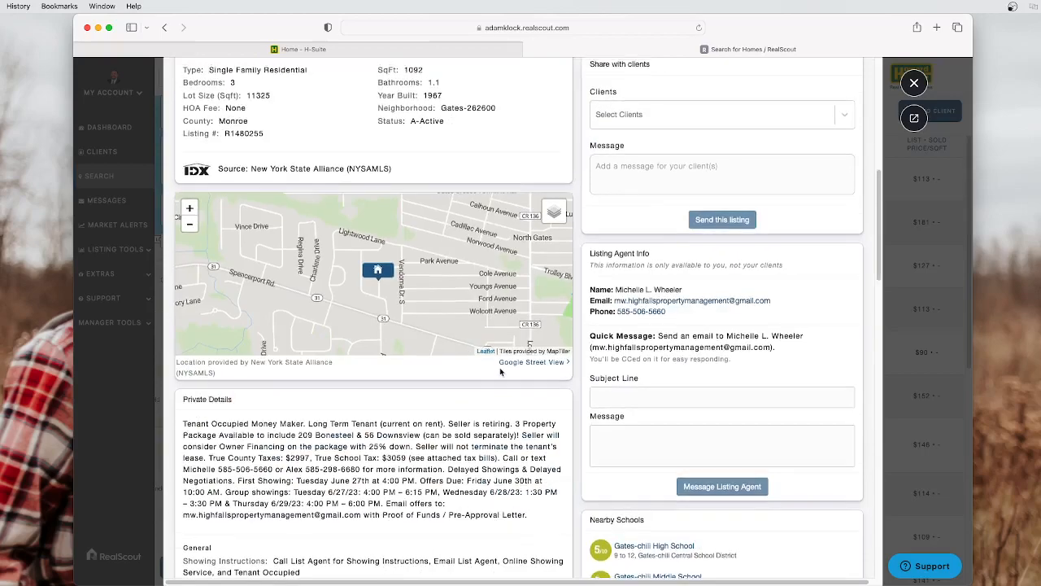
scroll(500, 372, up, 10)
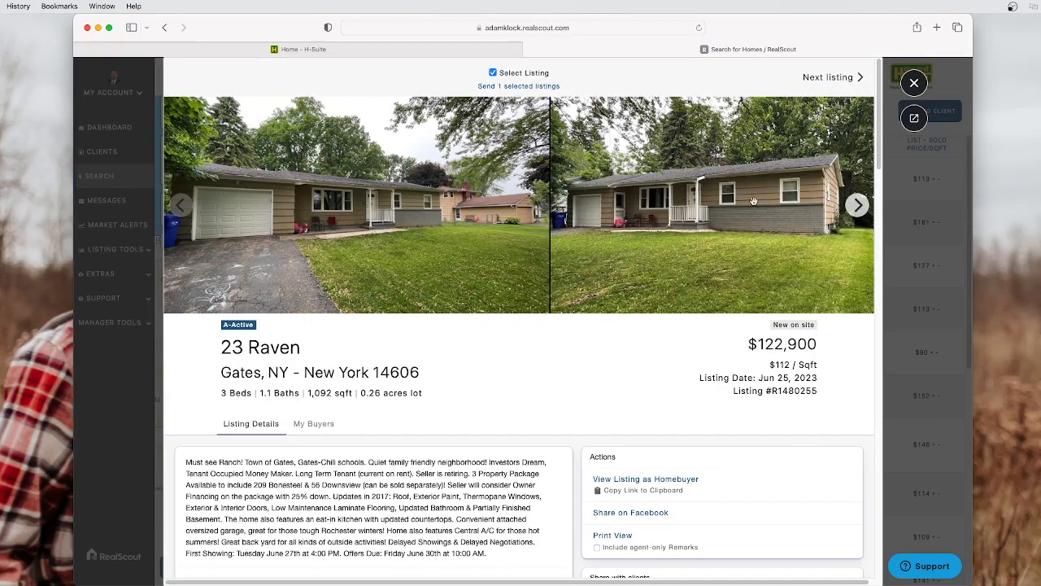
click(827, 78)
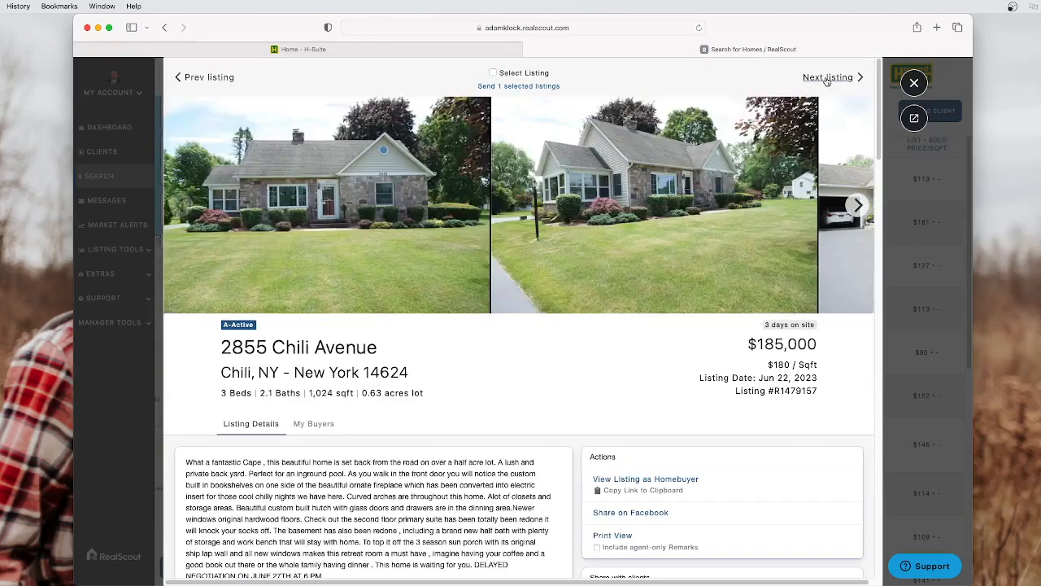
scroll(514, 481, down, 1)
scroll(517, 481, down, 1)
scroll(520, 476, up, 1)
click(493, 74)
click(823, 83)
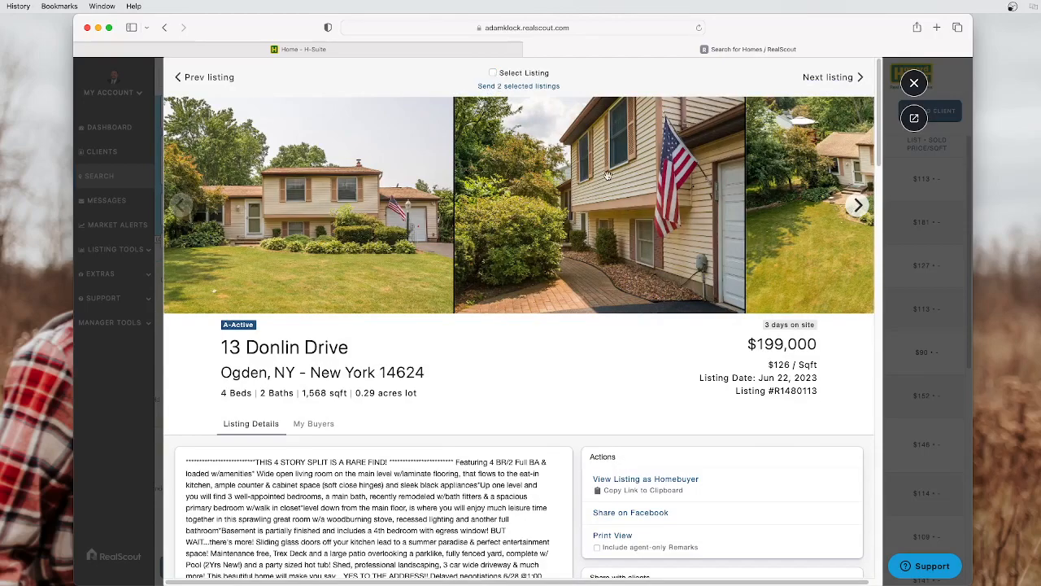
click(841, 84)
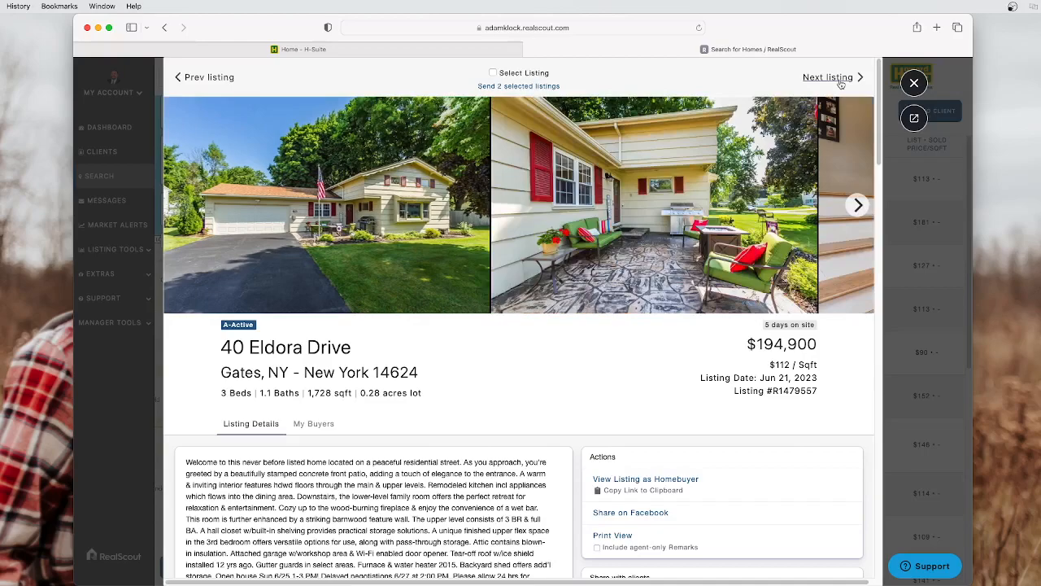
click(841, 84)
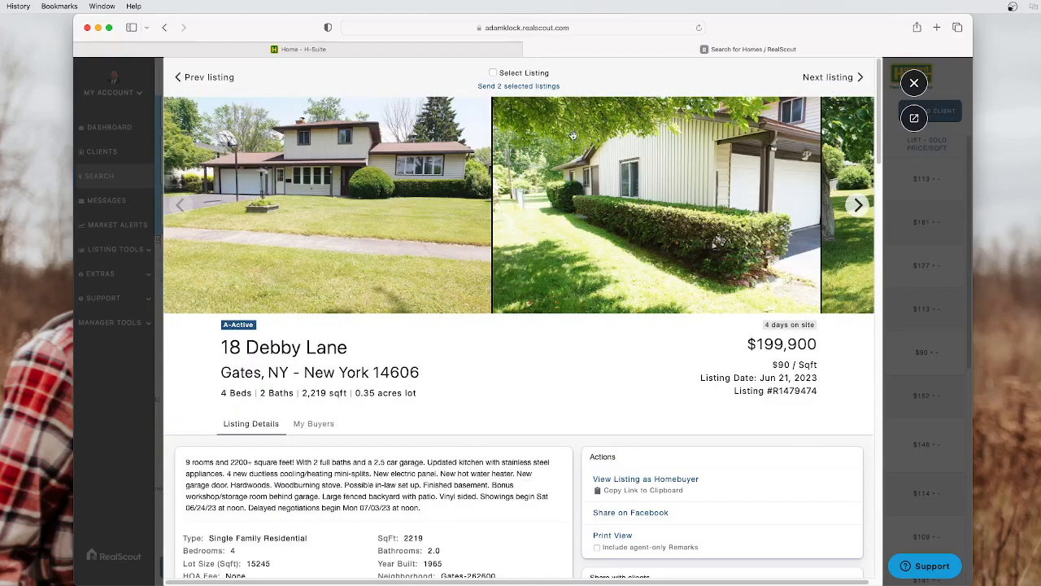
click(842, 78)
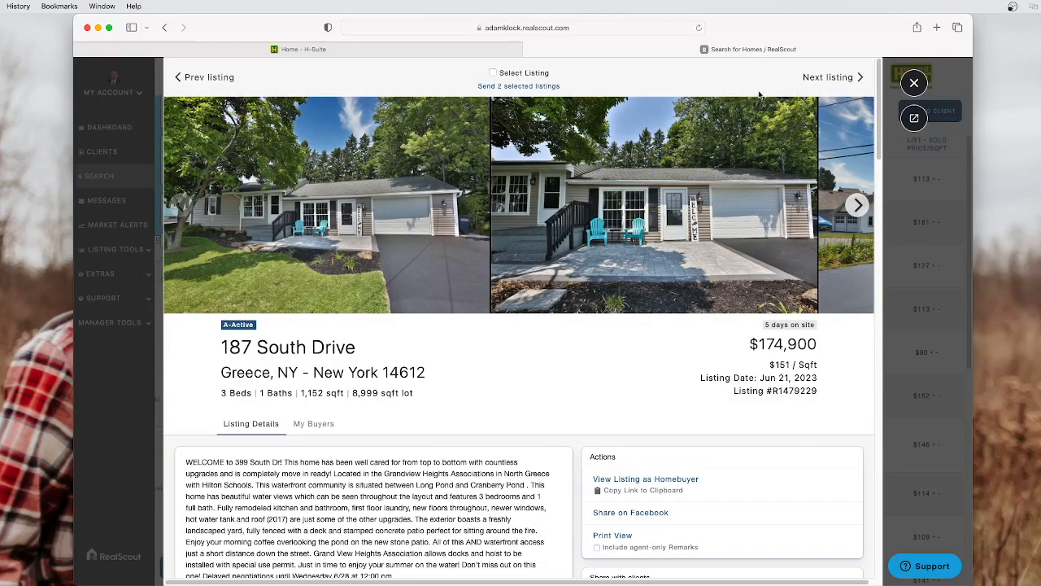
click(913, 84)
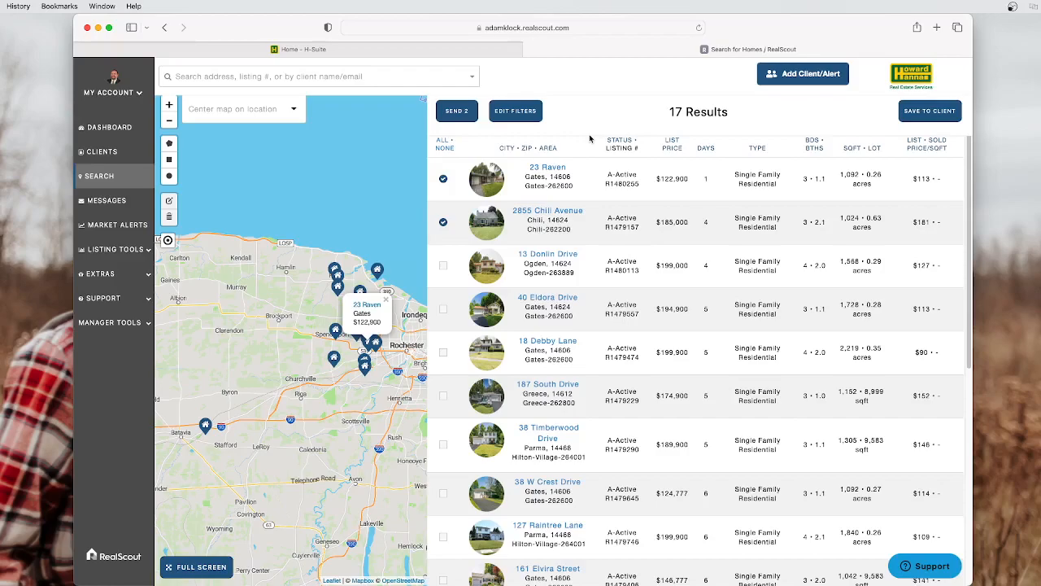
Edit the Style(s) filter to exclude Split Level homes with the NOT option
click(516, 114)
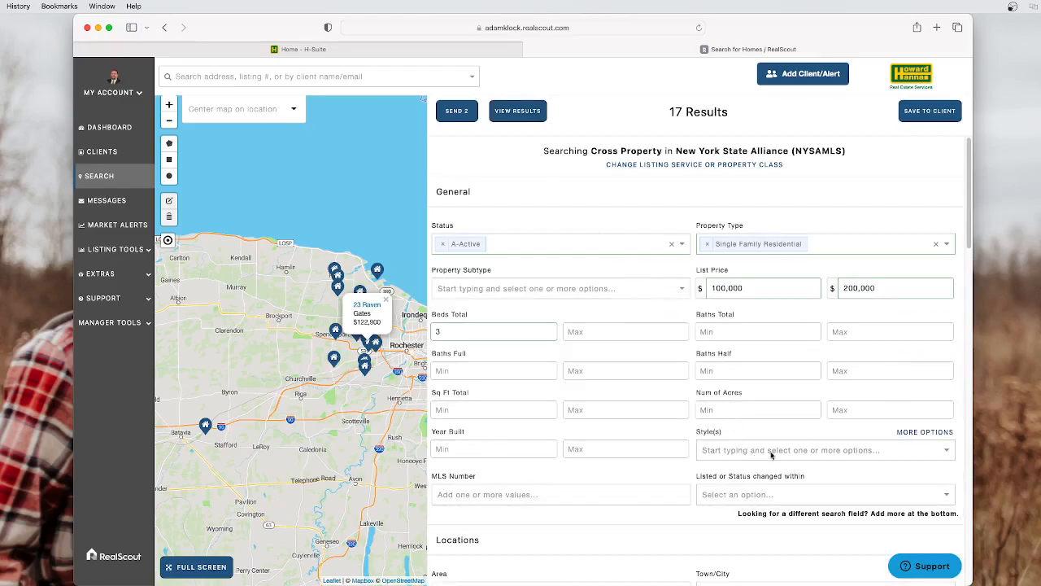
click(919, 434)
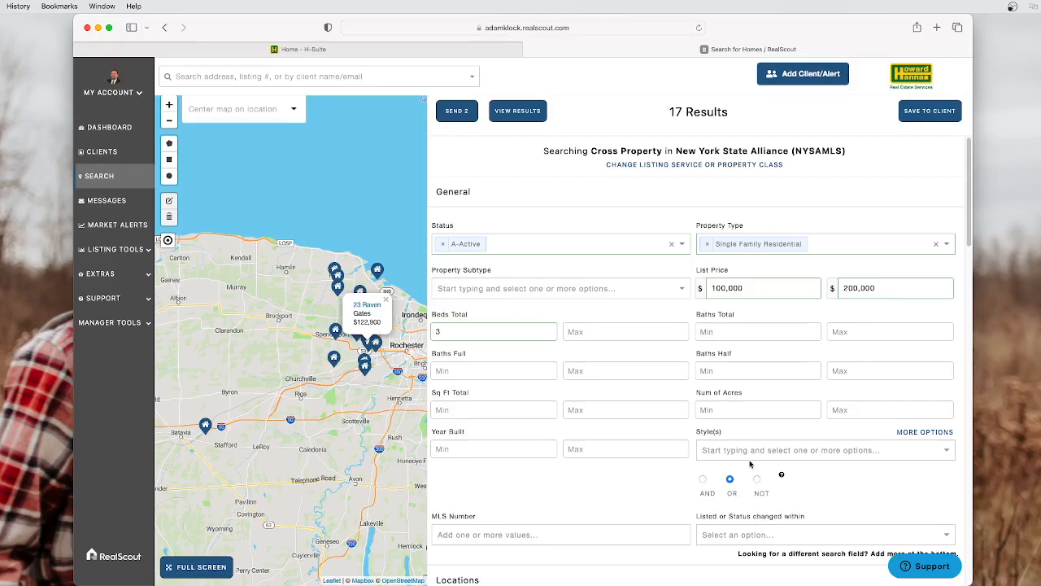
click(750, 456)
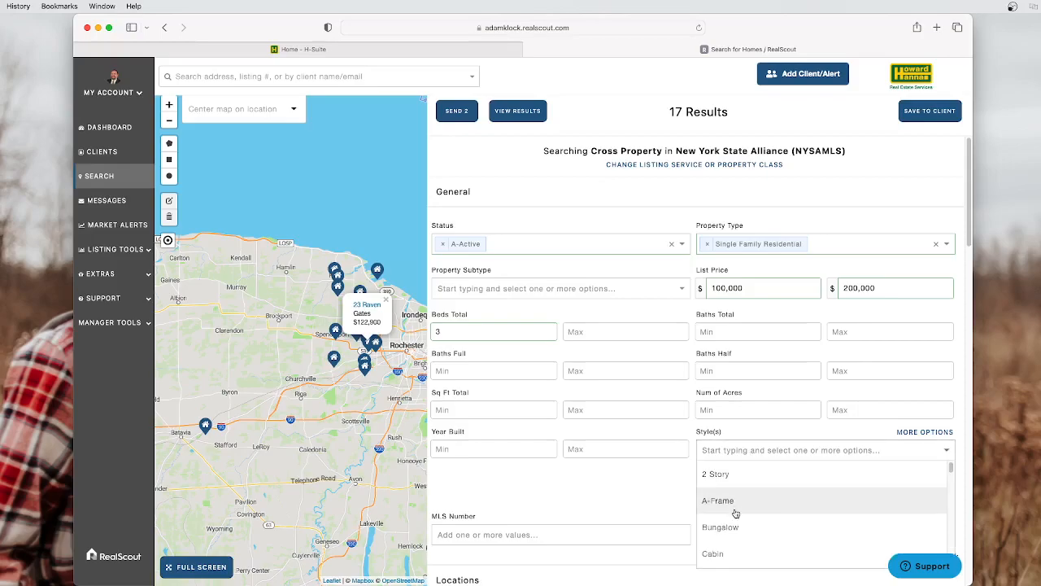
scroll(736, 517, down, 3)
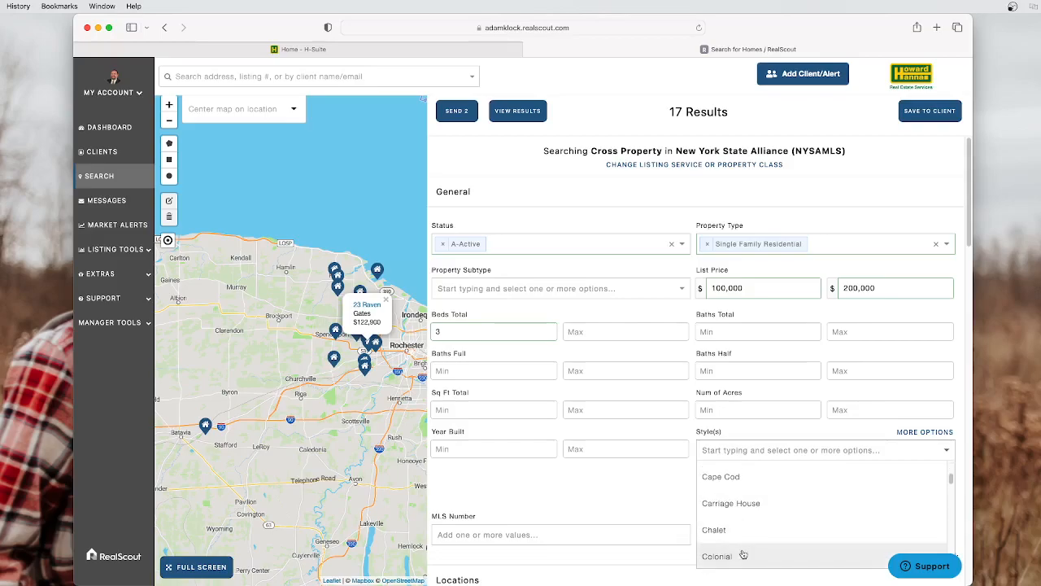
click(765, 434)
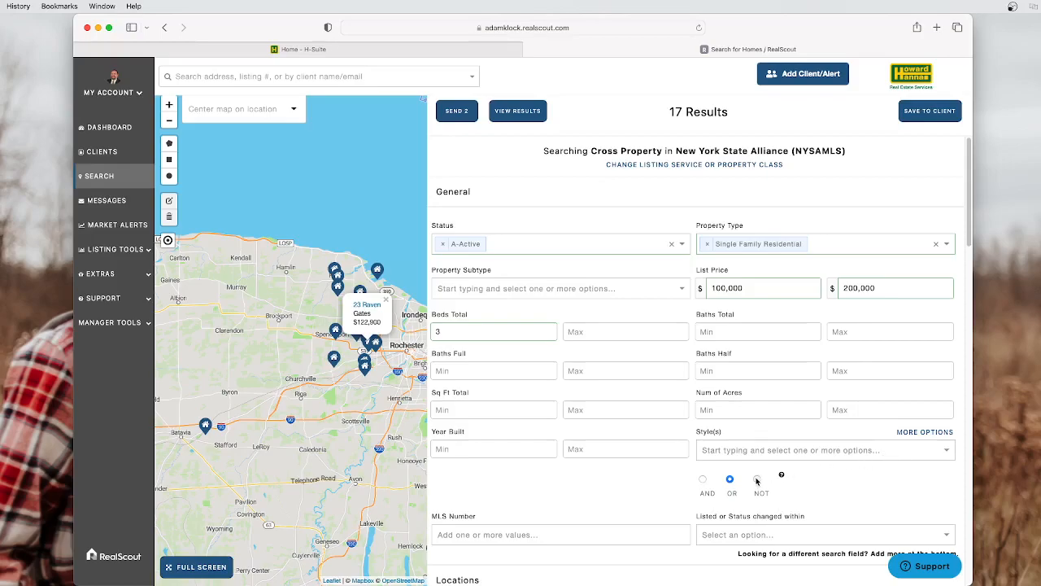
click(785, 450)
scroll(786, 527, down, 6)
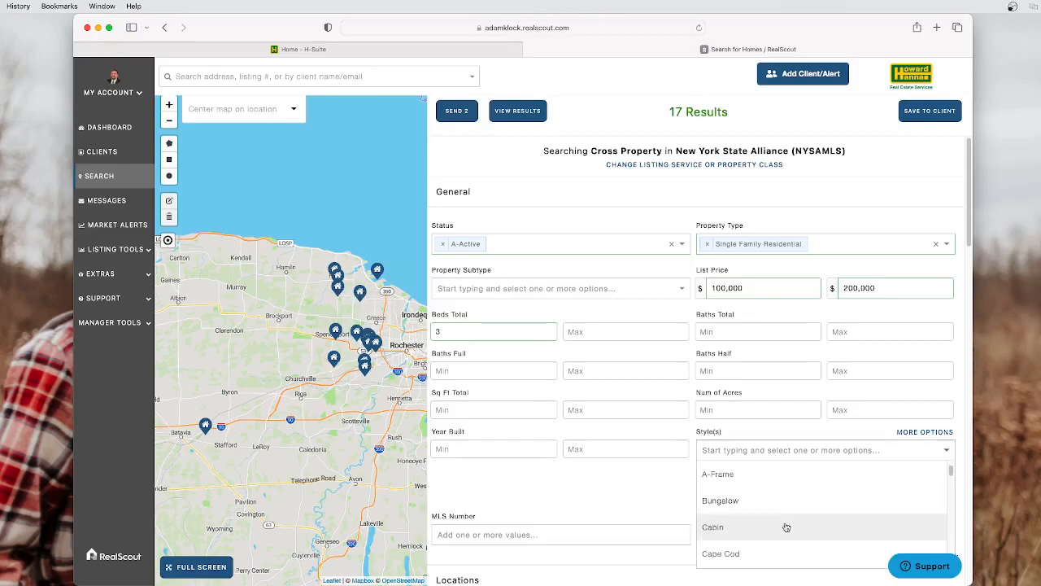
scroll(786, 530, down, 8)
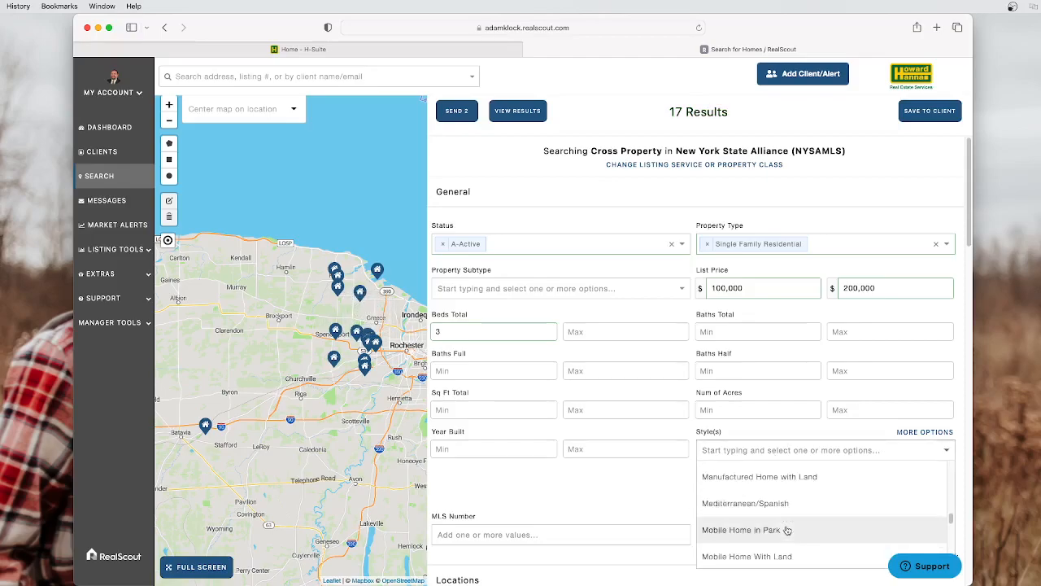
scroll(789, 530, down, 3)
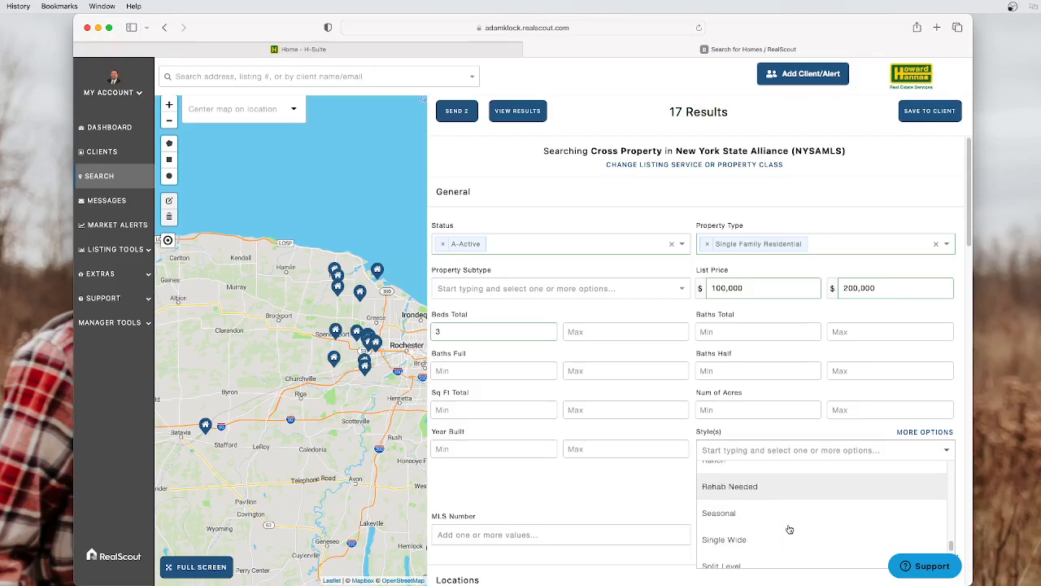
click(786, 541)
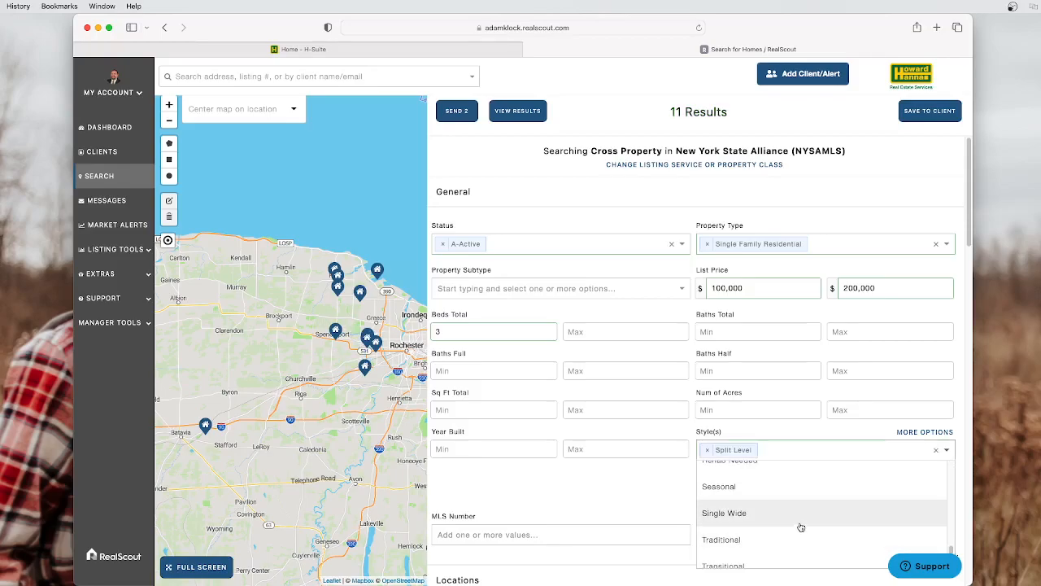
click(662, 488)
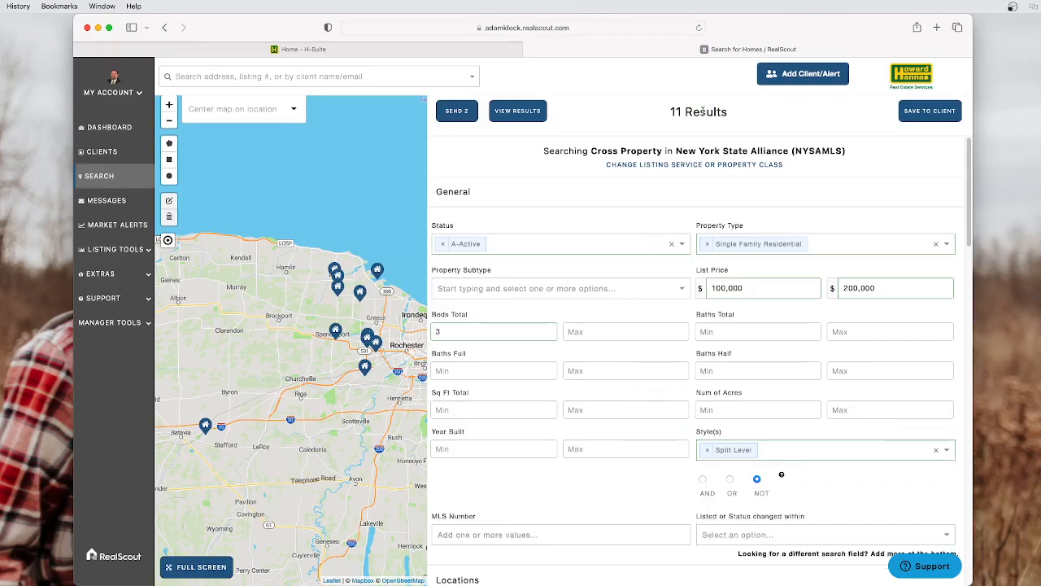
click(519, 112)
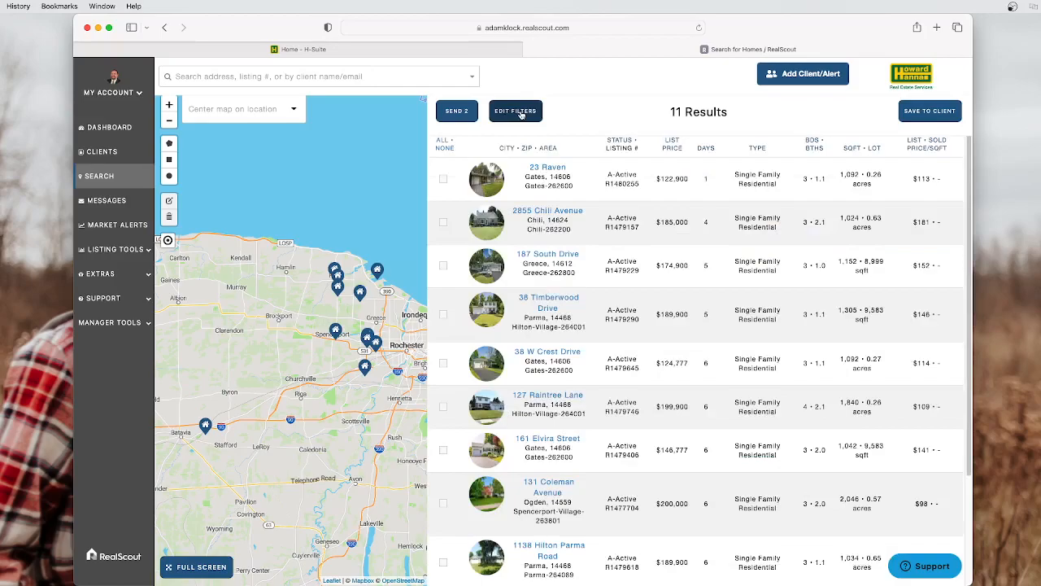
mouse_move(544, 172)
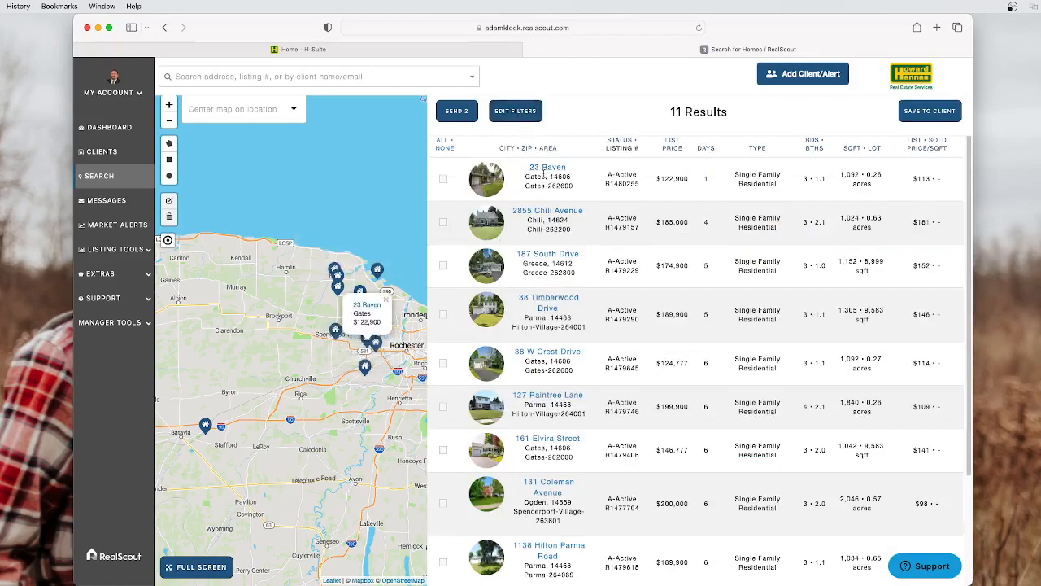
mouse_move(551, 226)
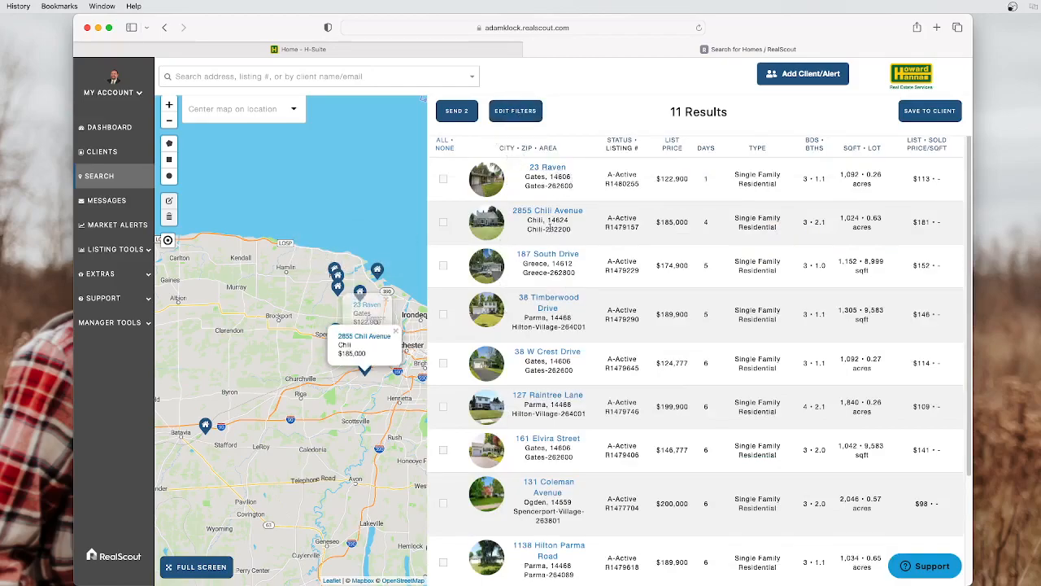
click(543, 255)
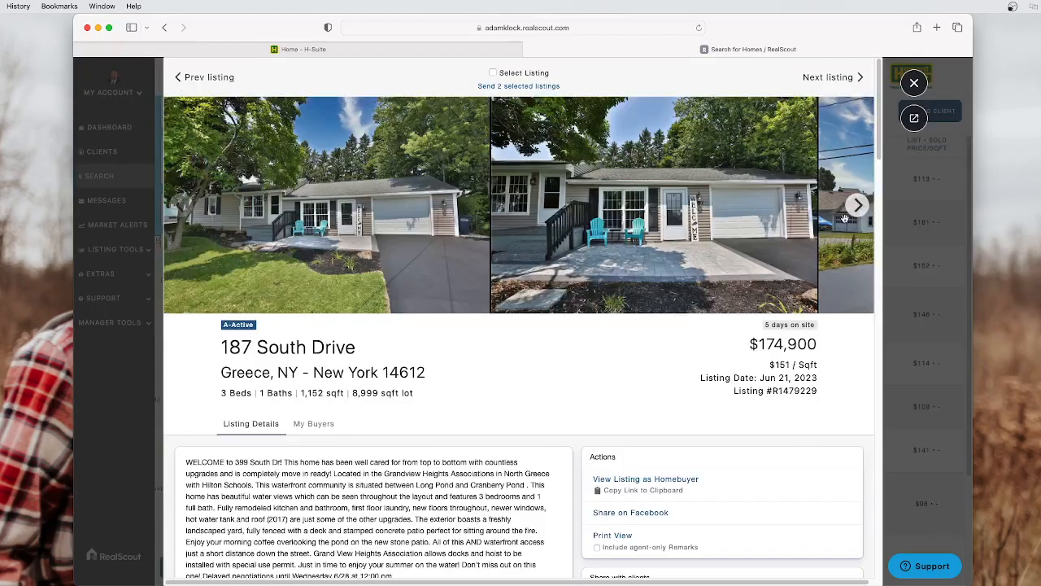
click(857, 206)
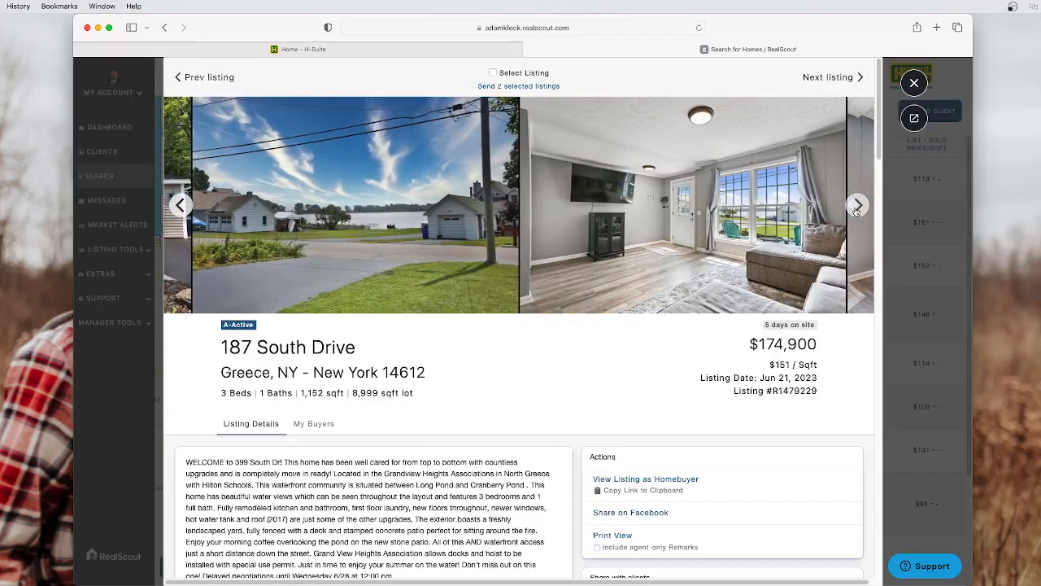
click(858, 206)
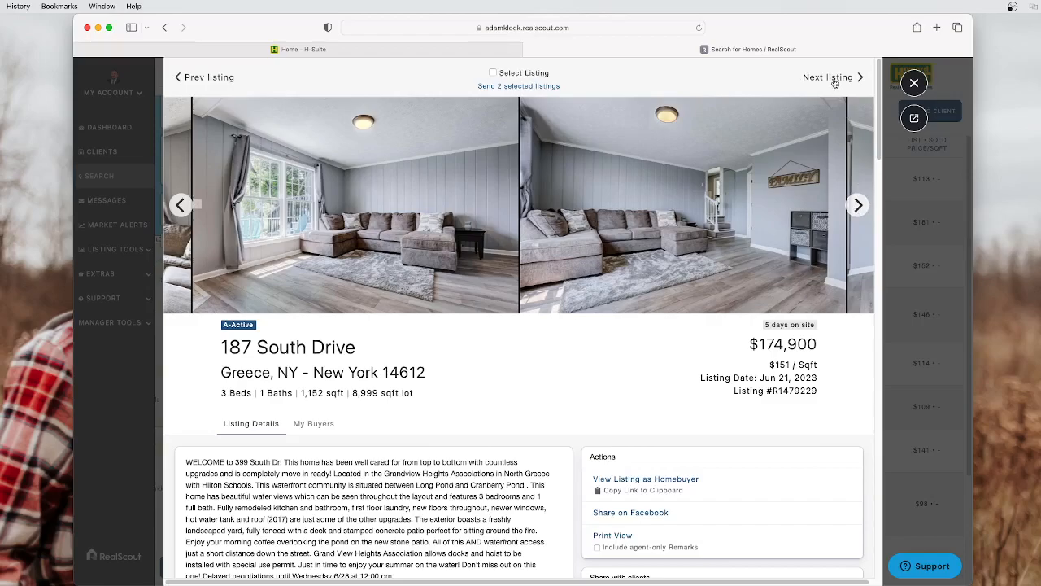
click(830, 78)
click(829, 78)
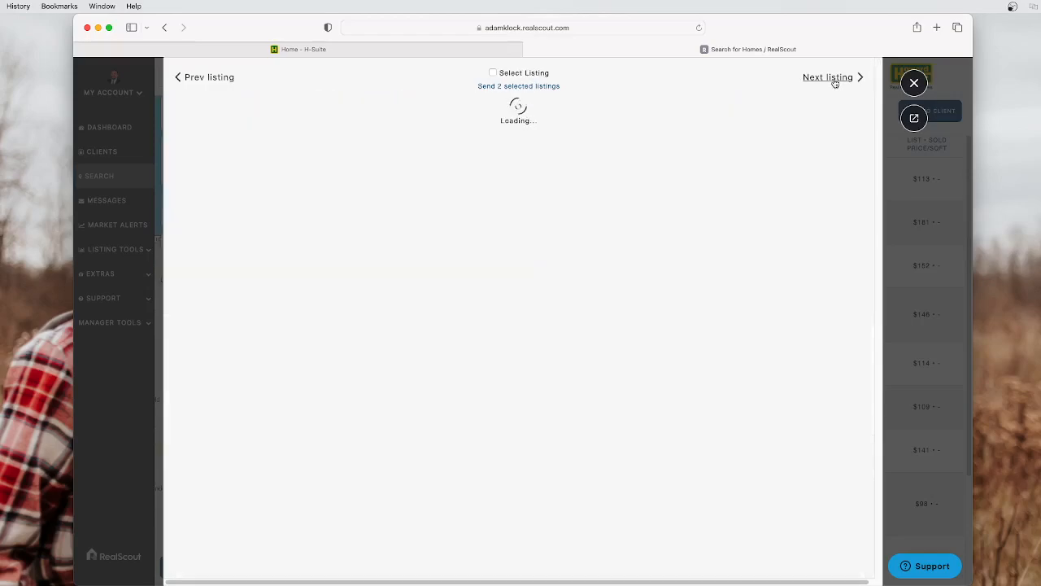
click(830, 78)
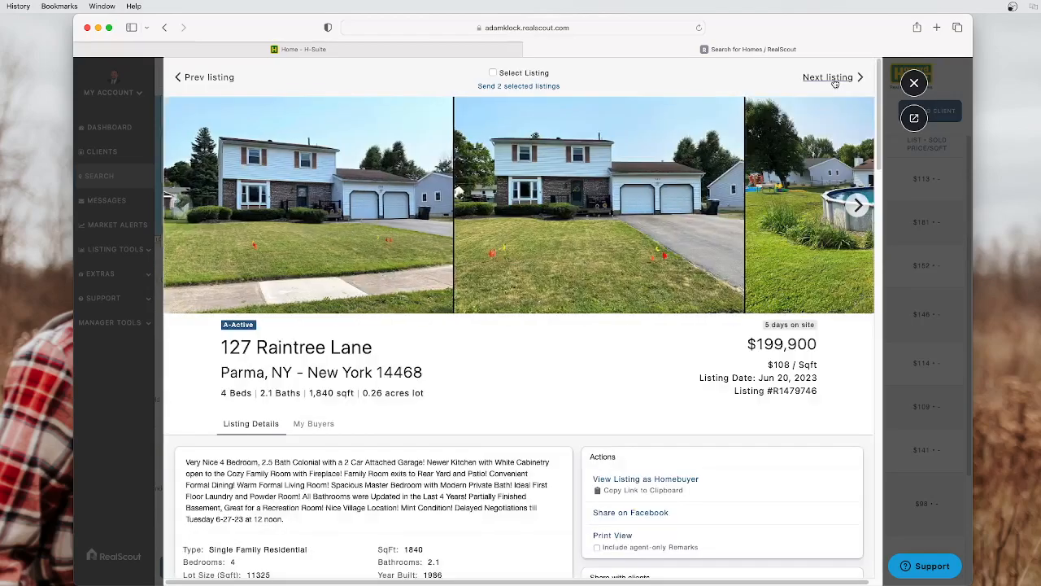
click(829, 78)
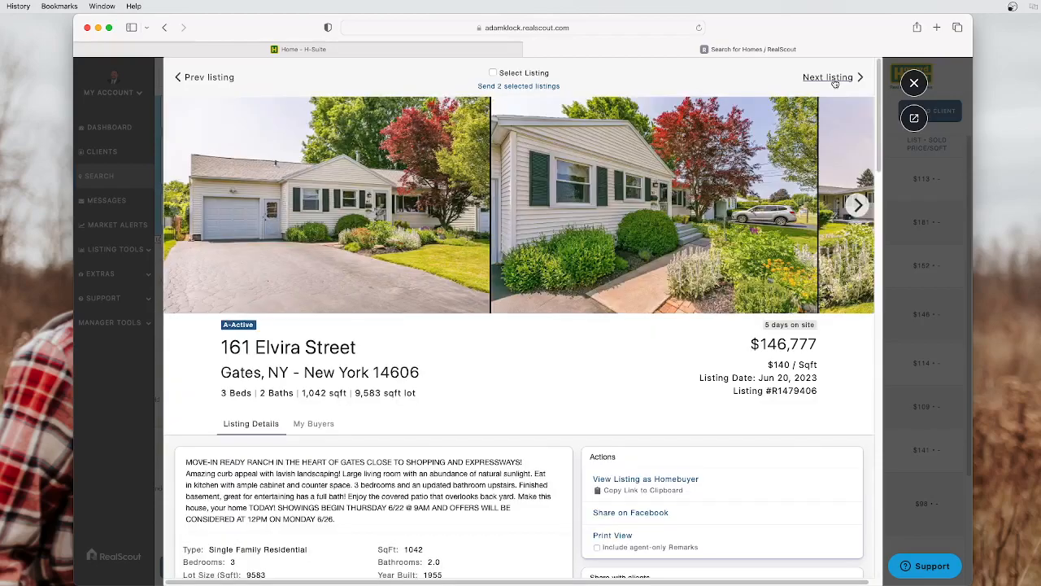
click(834, 81)
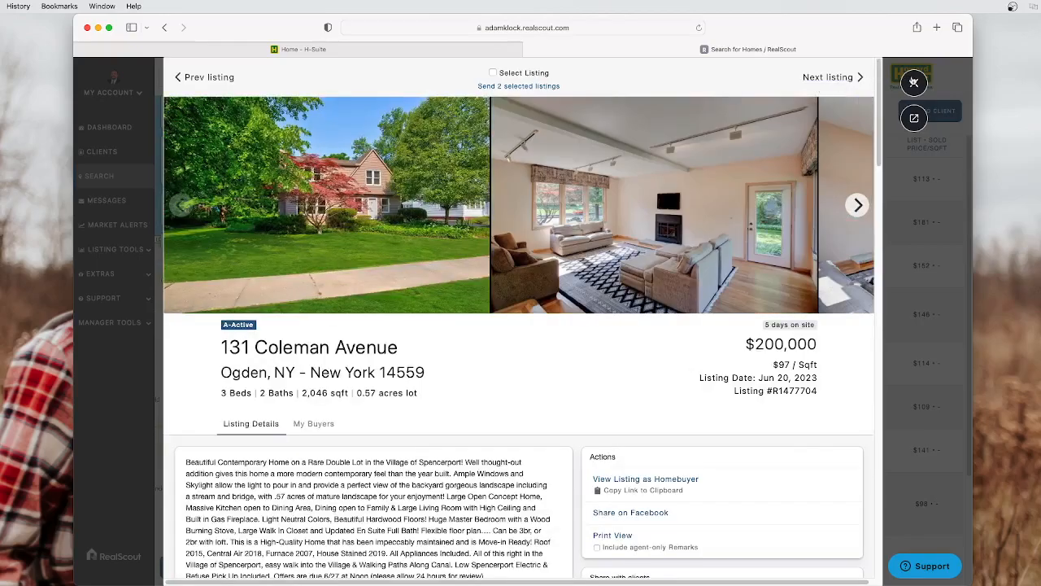
Close the listing details and start sending the selected listings to the client
click(913, 82)
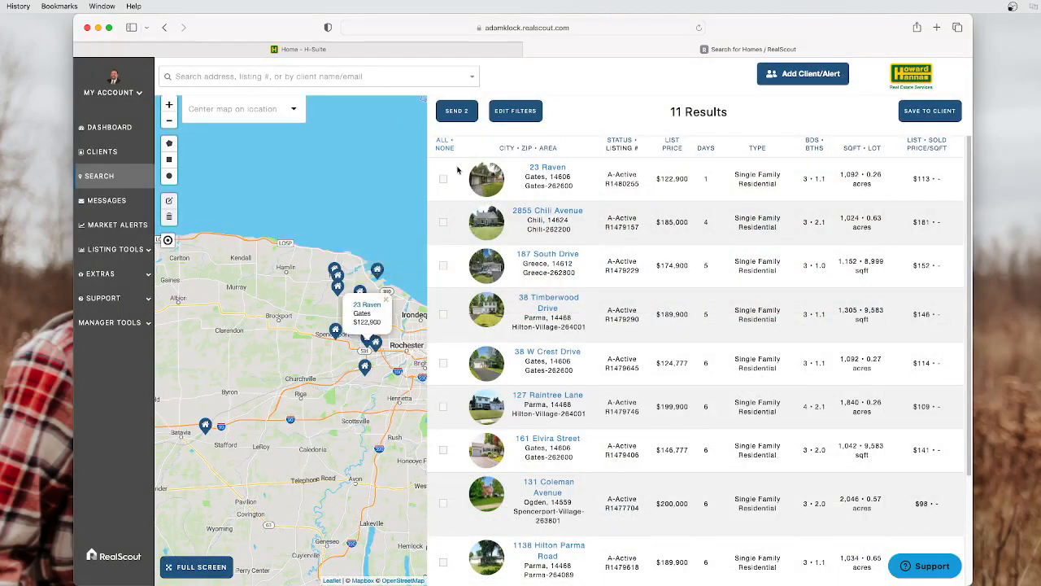
click(442, 141)
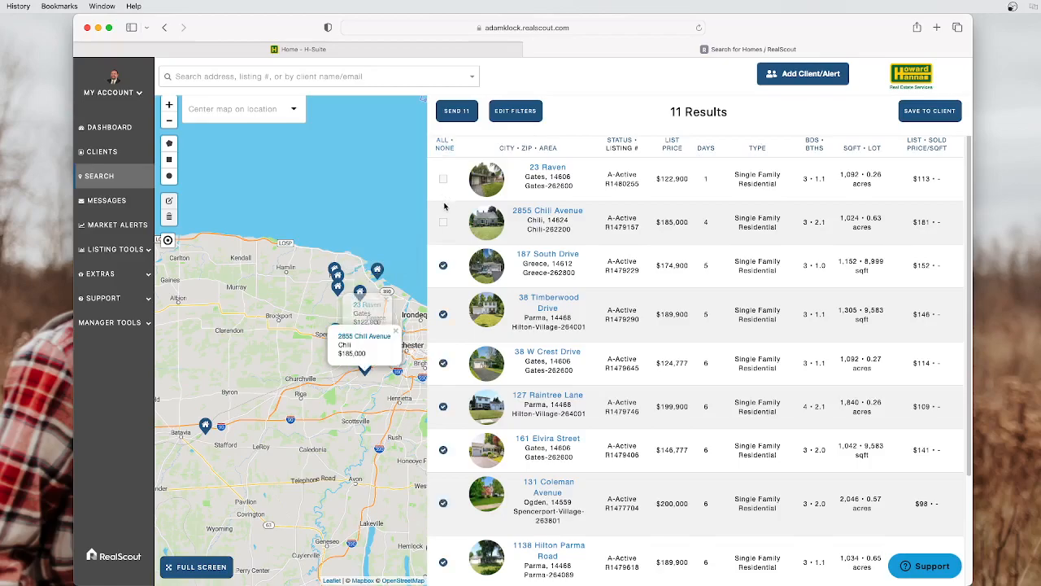
click(455, 112)
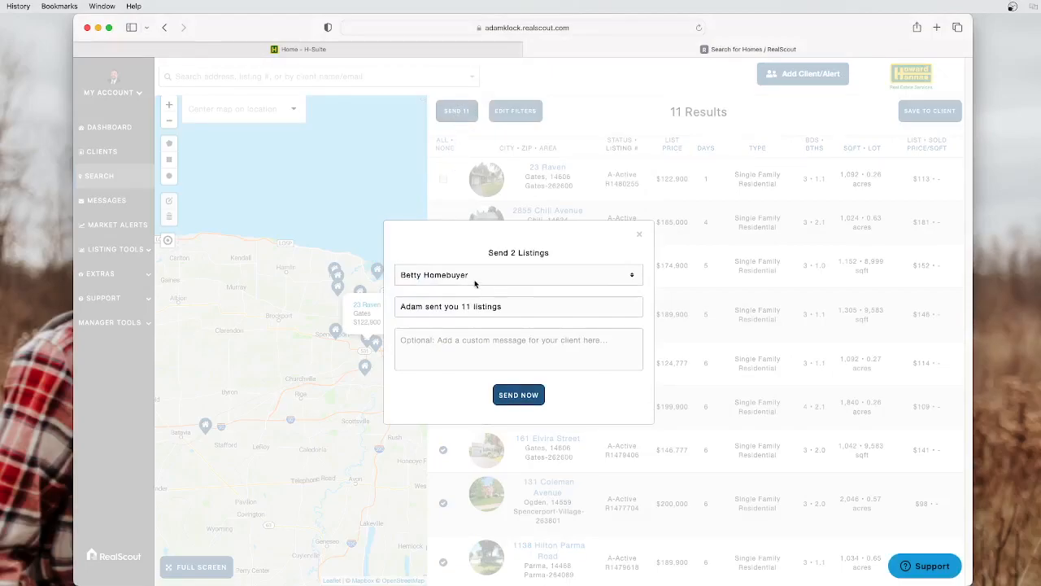
Write a note inviting questions or a private showing, and send the two listings
click(480, 339)
text(Good morning Bett)
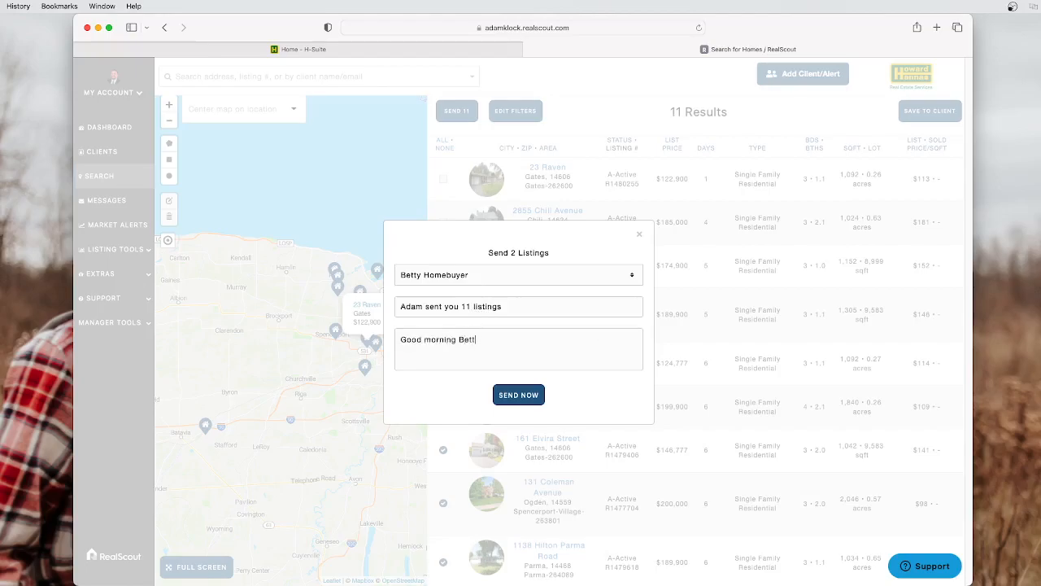
text(been)
key(BackSpace)
key(BackSpace)
text(gun your initial search for homes. Please let me)
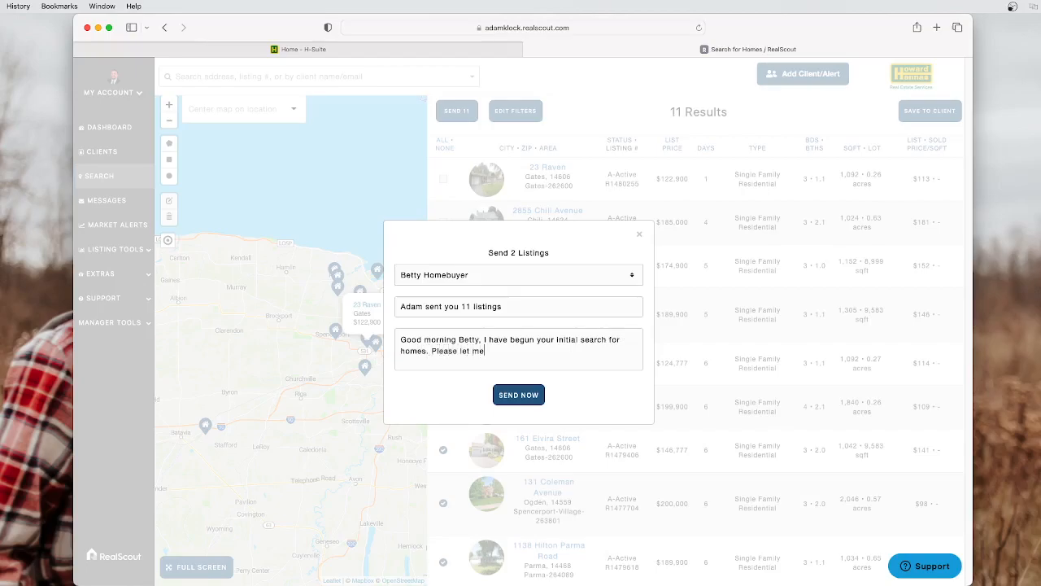
text( know if there )
text(are any speci)
text(fic homes you wo)
text(uld like more in)
text(formation about.)
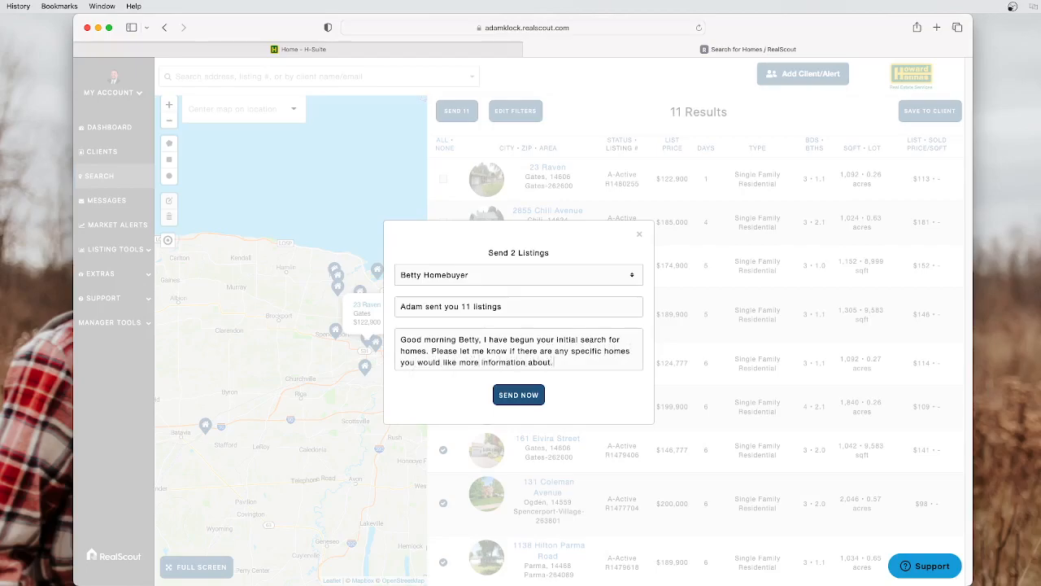
key(BackSpace)
text(, or w)
text(ould like a private)
text( showing.)
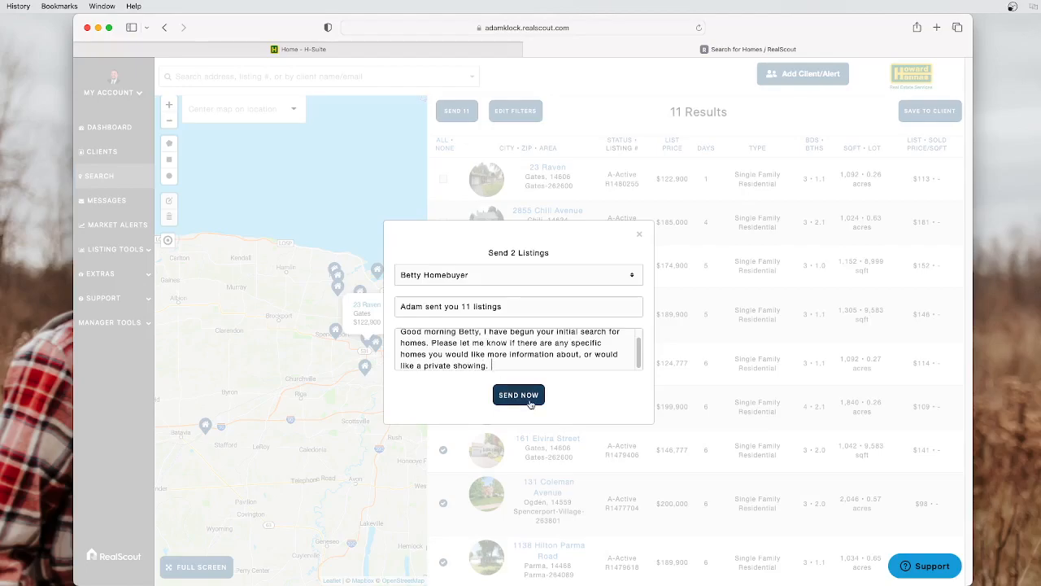
click(641, 236)
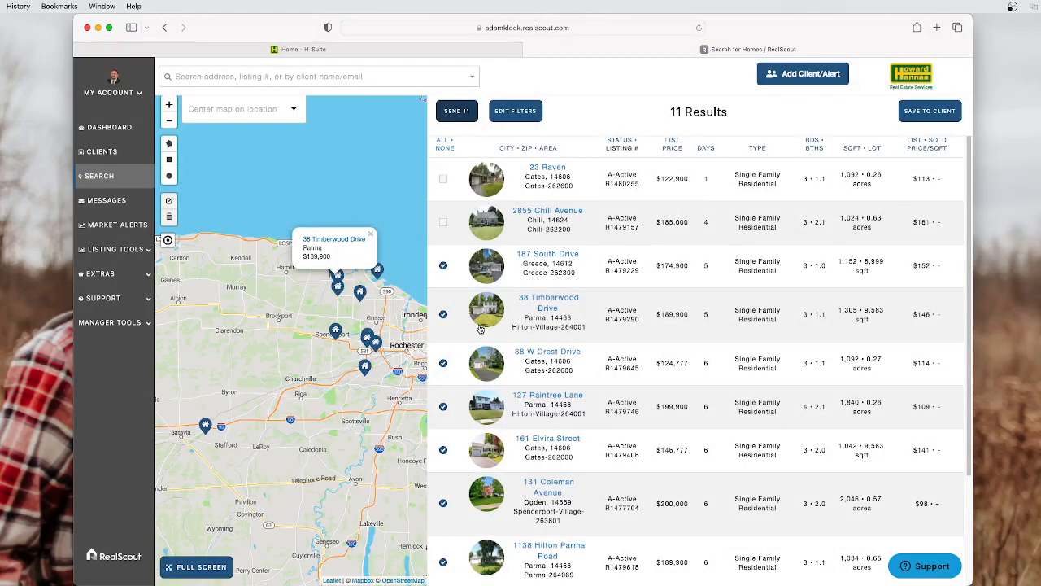
Save the search to the homebuyer client under the name 'My initial Search'
click(922, 119)
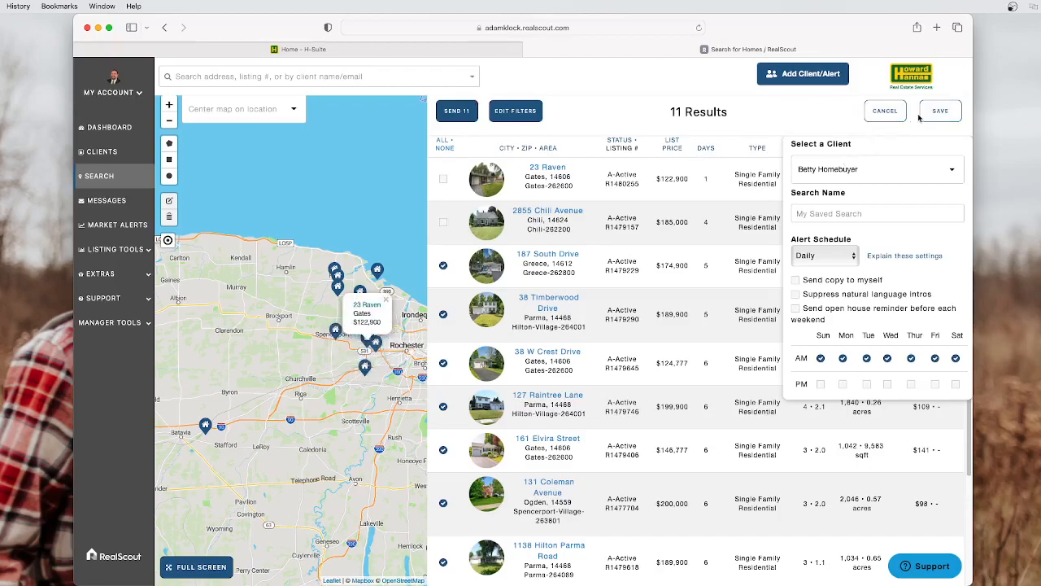
click(835, 173)
click(893, 149)
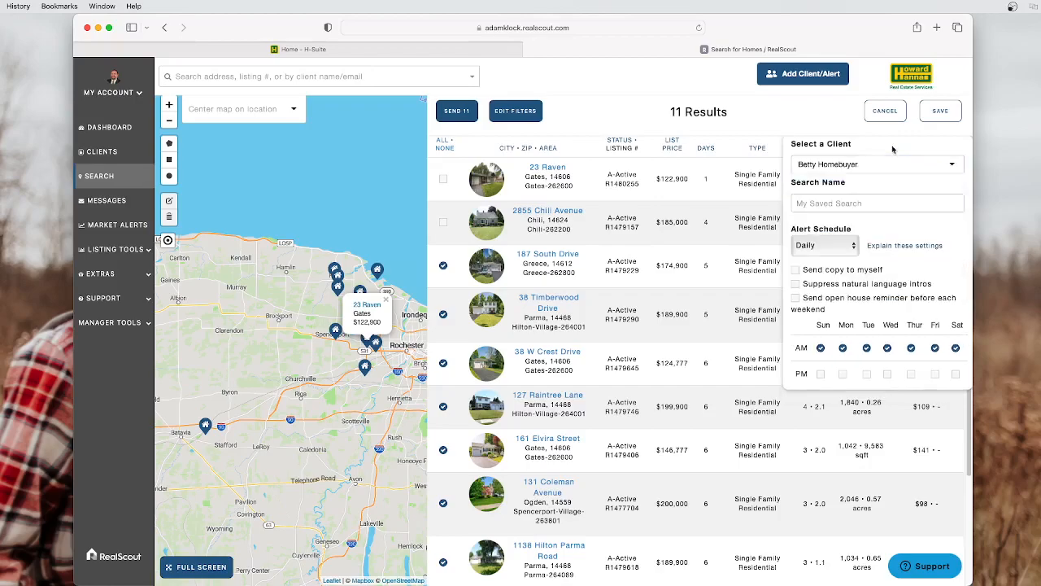
click(865, 202)
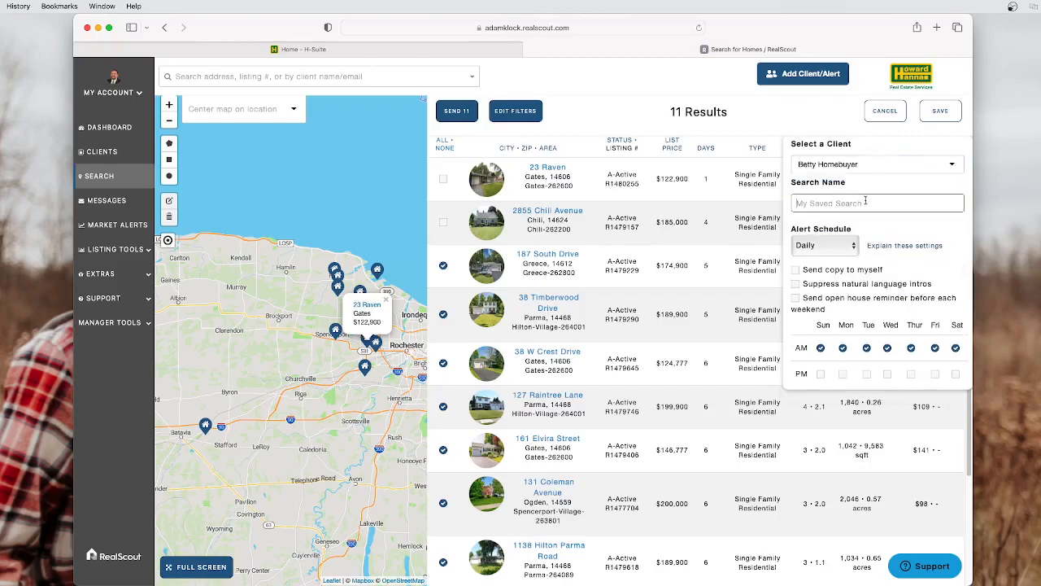
text(My initial Search)
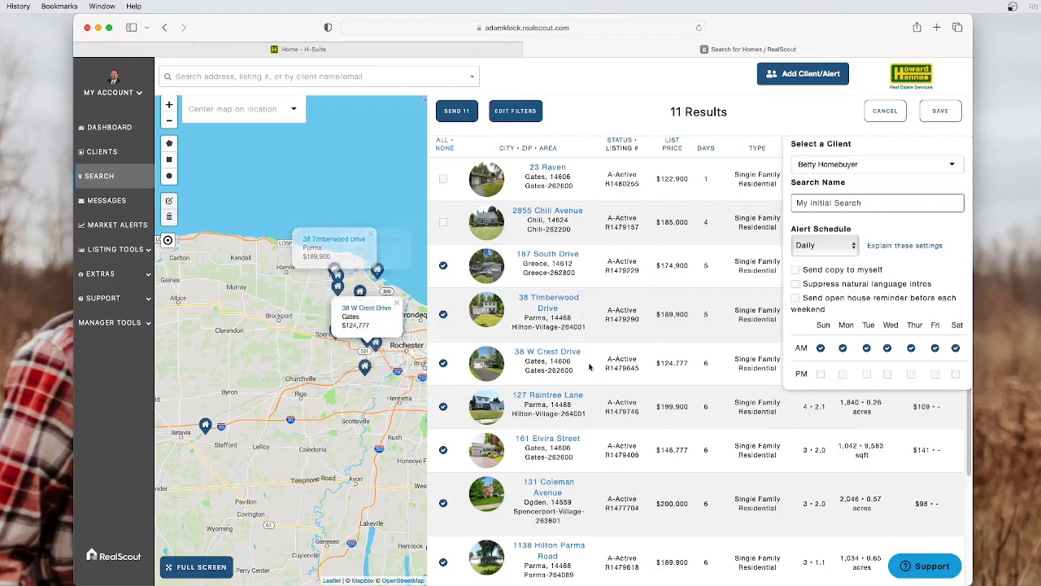
Try the ASAP and Monthly alert schedules before choosing Hand-picked
click(848, 247)
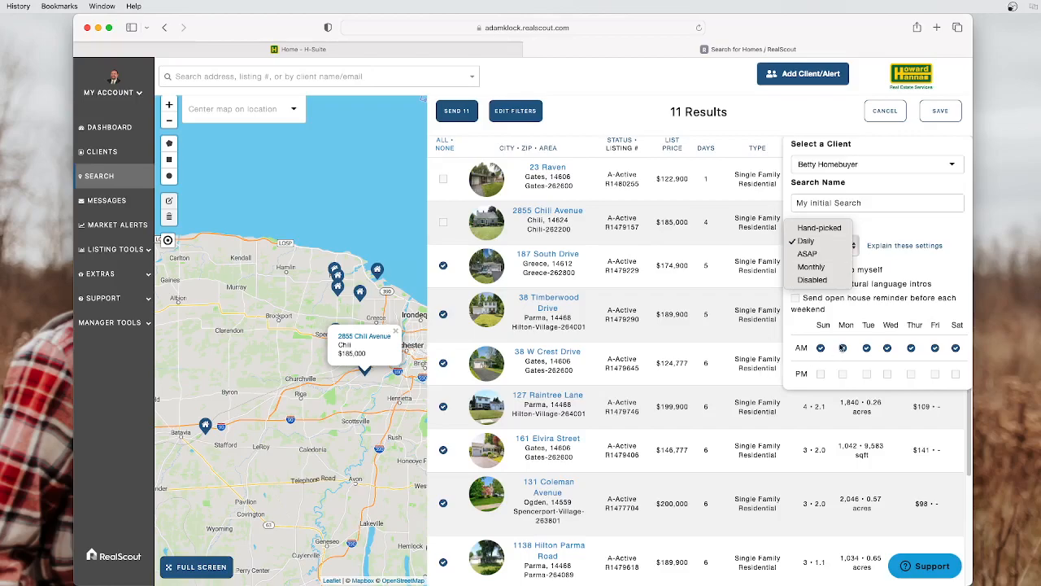
click(807, 348)
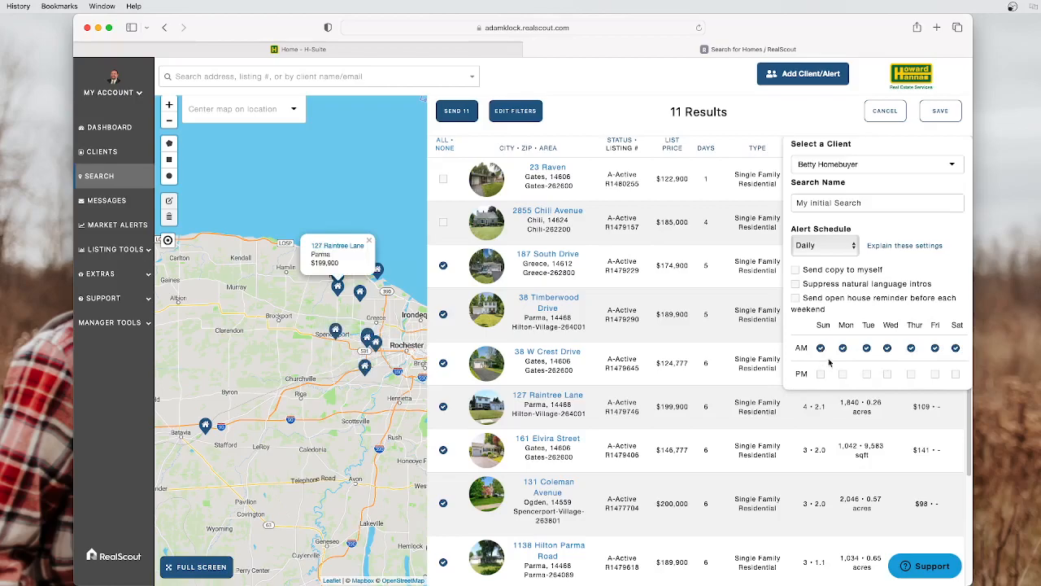
click(825, 244)
click(823, 255)
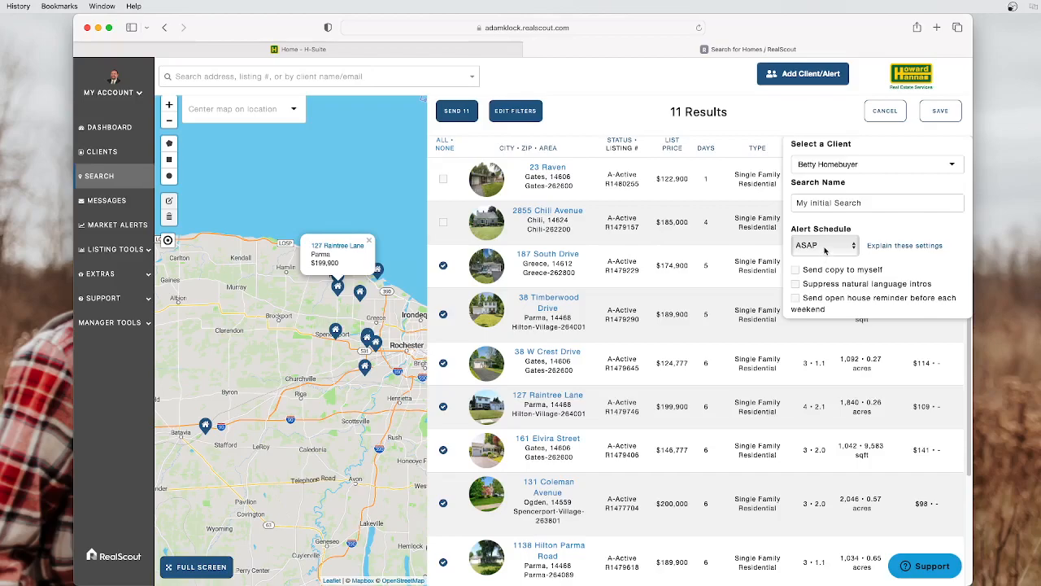
click(825, 248)
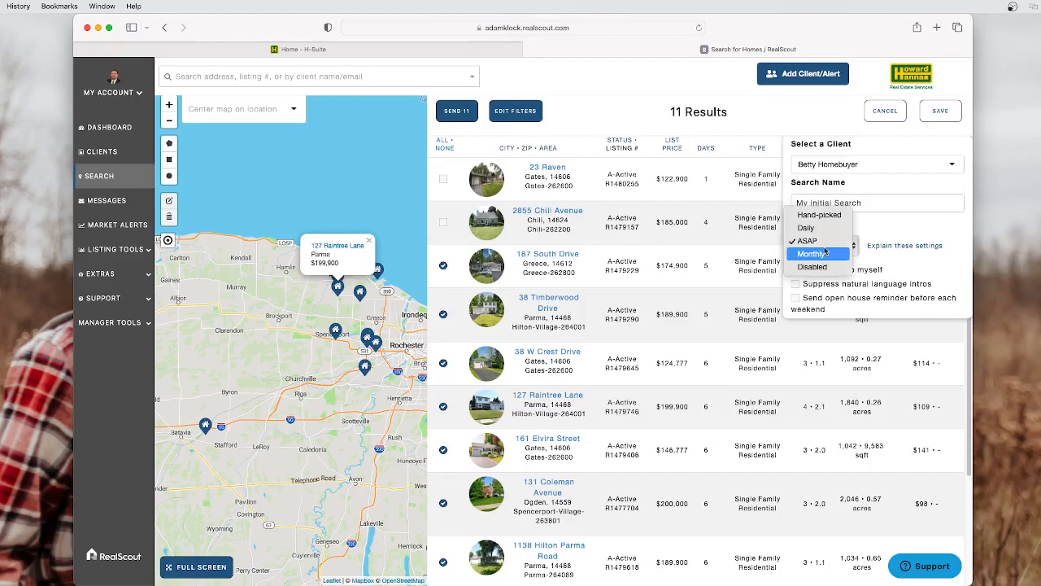
click(823, 254)
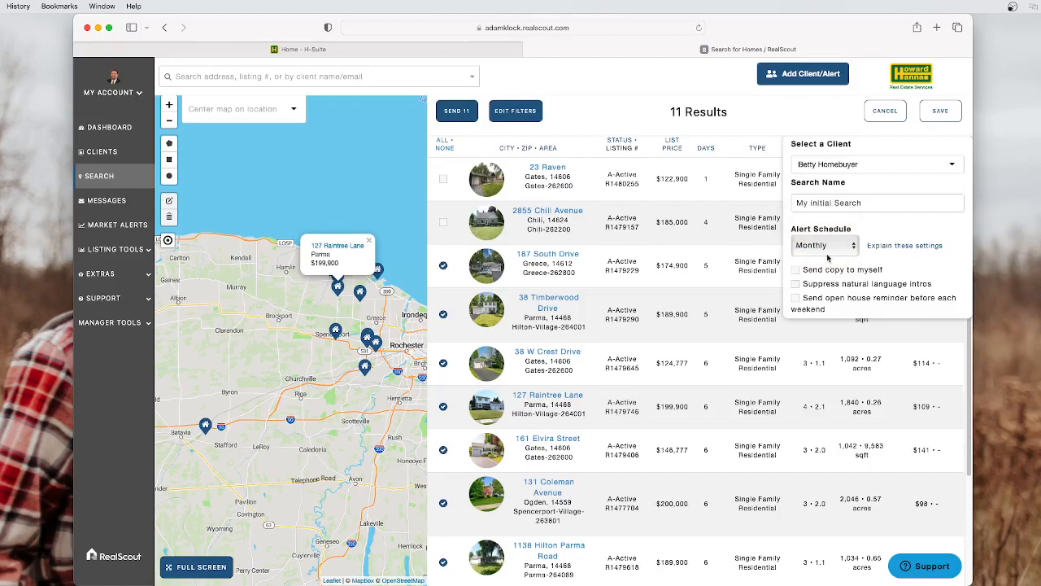
click(827, 252)
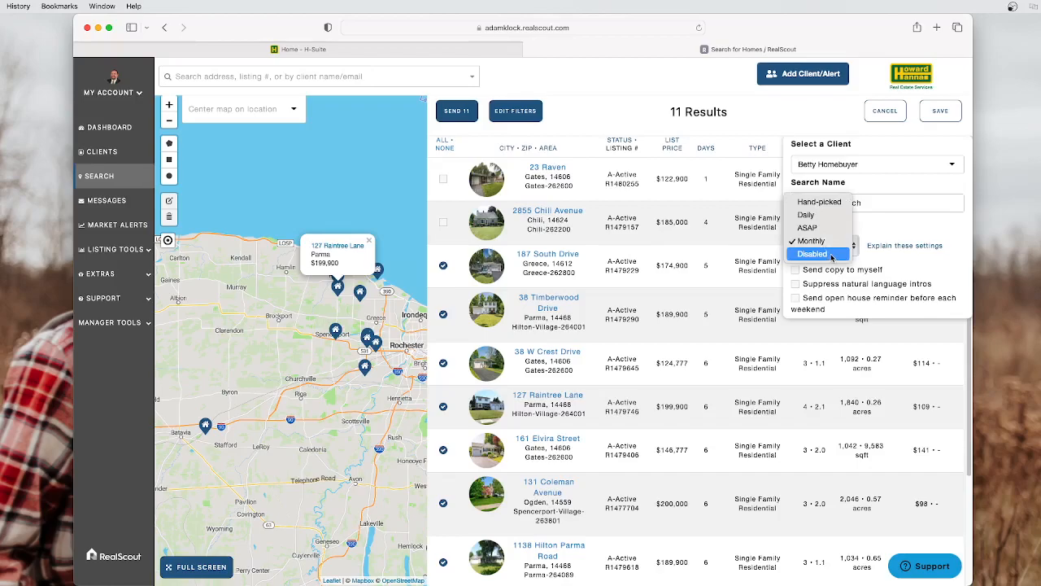
click(812, 202)
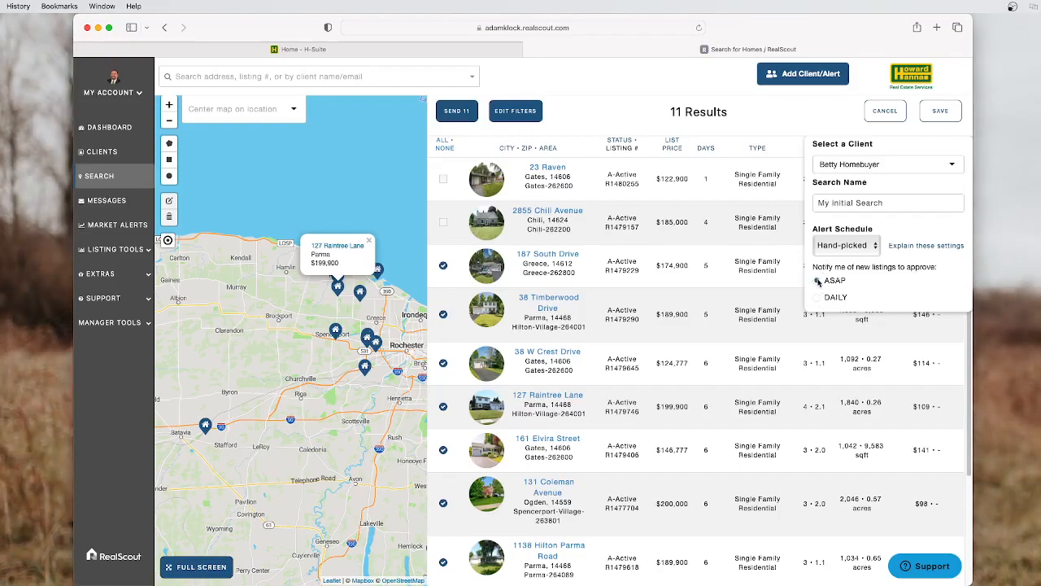
Set the alert schedule back to Daily with Send copy to myself left unchecked
click(836, 248)
click(833, 257)
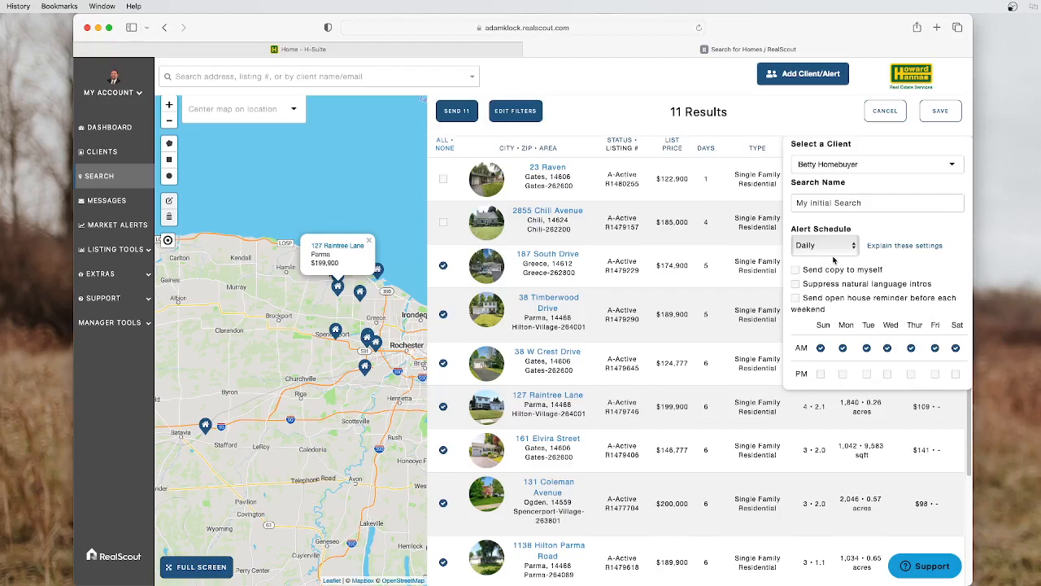
click(807, 272)
click(807, 272)
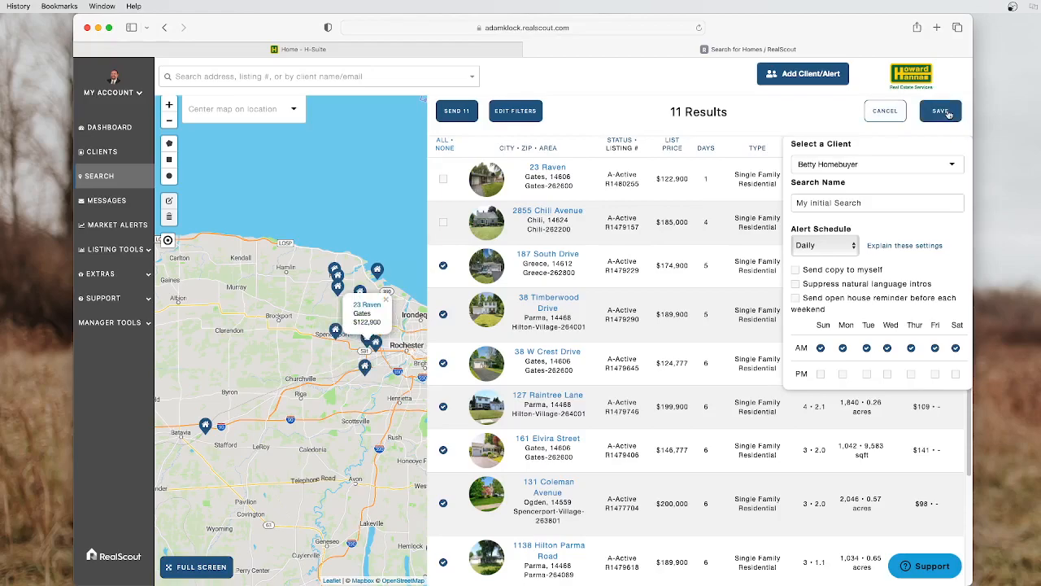
Save the alert, close the 'Initial Search' send prompt unsent, and return to the Dashboard
click(948, 114)
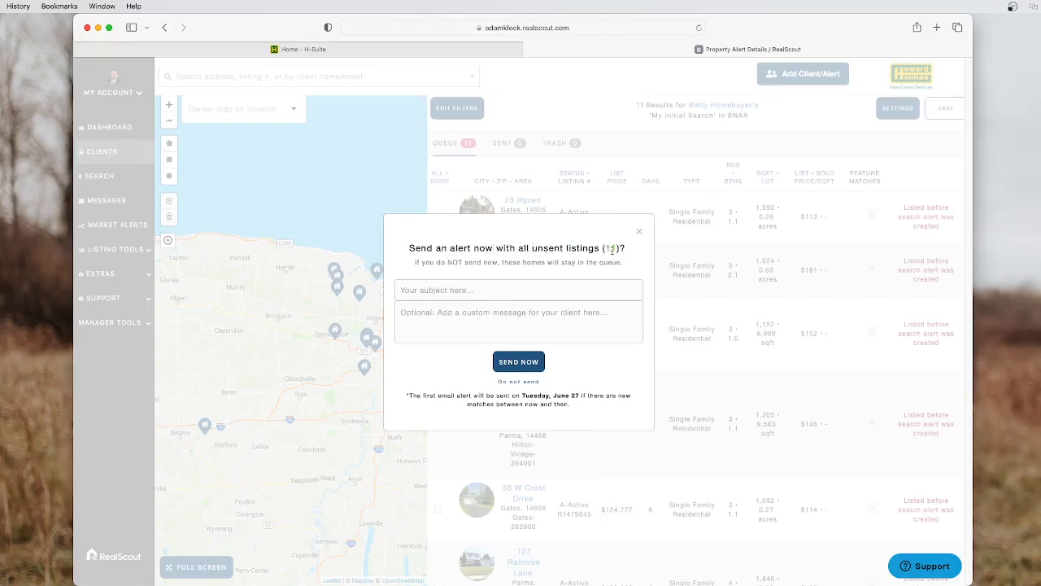
click(486, 290)
text(Initial Search)
click(504, 317)
text(Good morning Be)
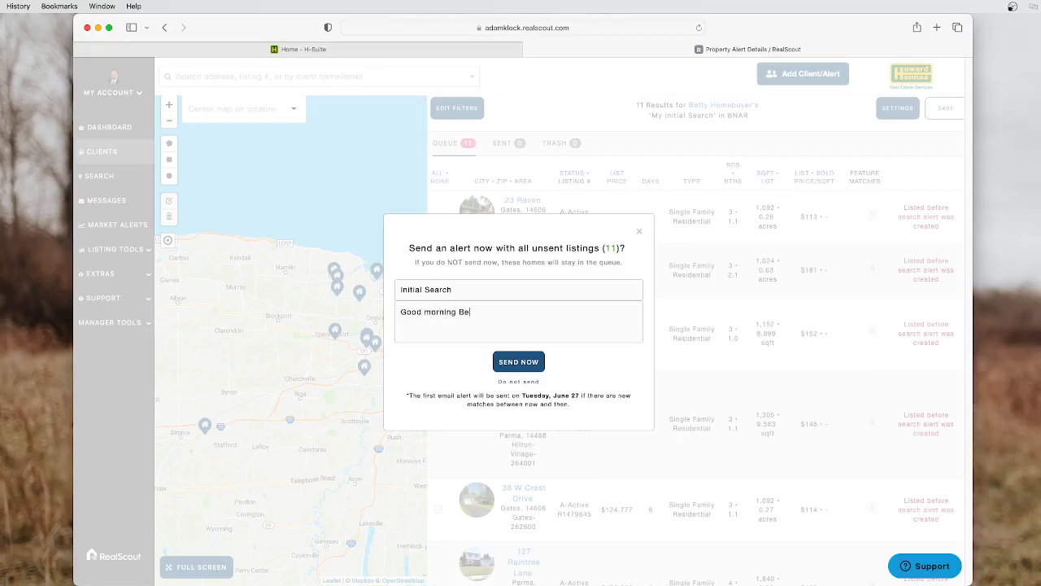
text(tty,.....)
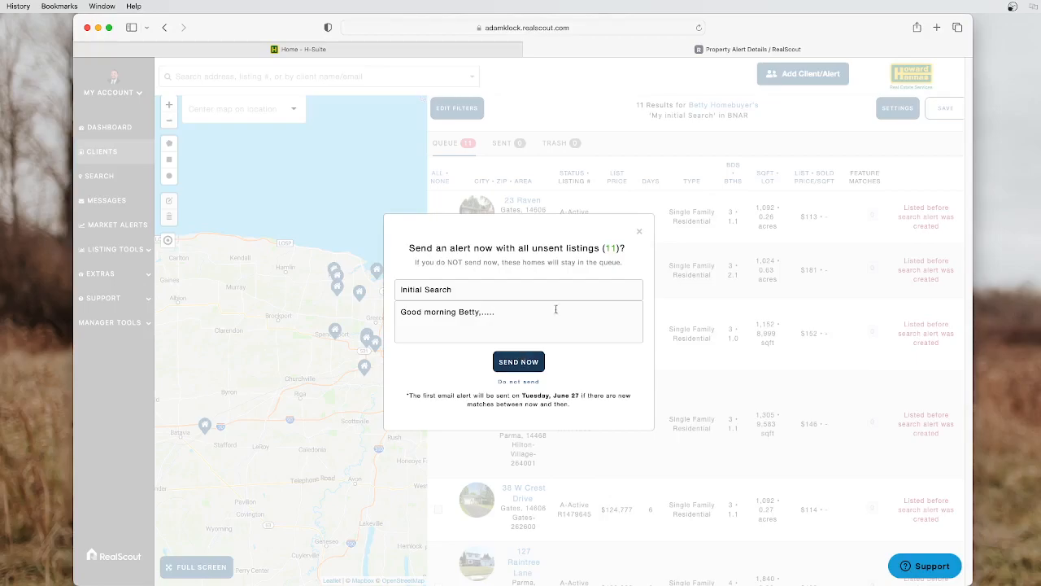
click(640, 231)
click(87, 129)
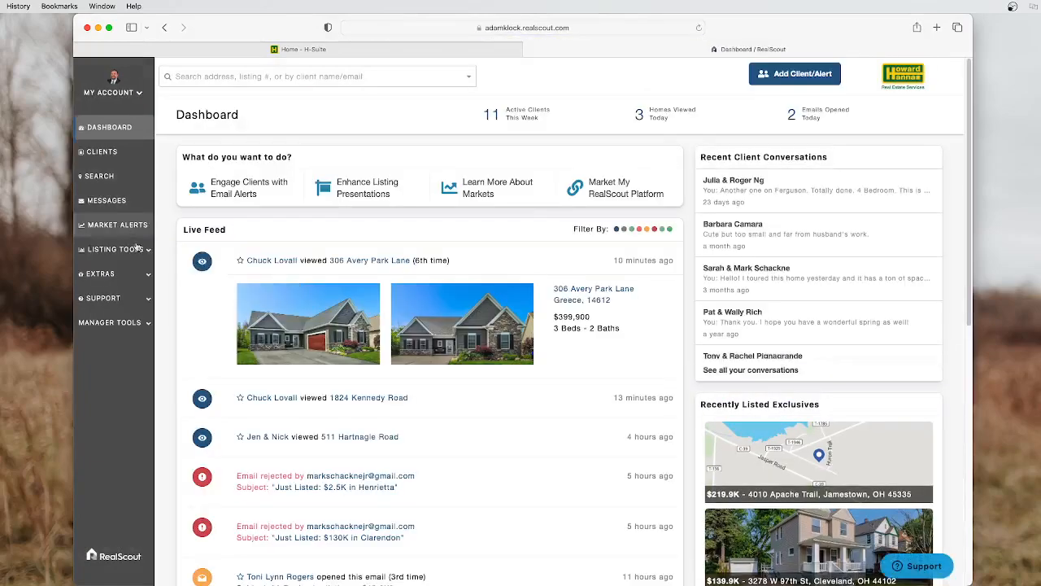
Scroll through the Dashboard's Live Feed of client activity: 11 active clients this week, 3 homes viewed today
scroll(305, 431, down, 1)
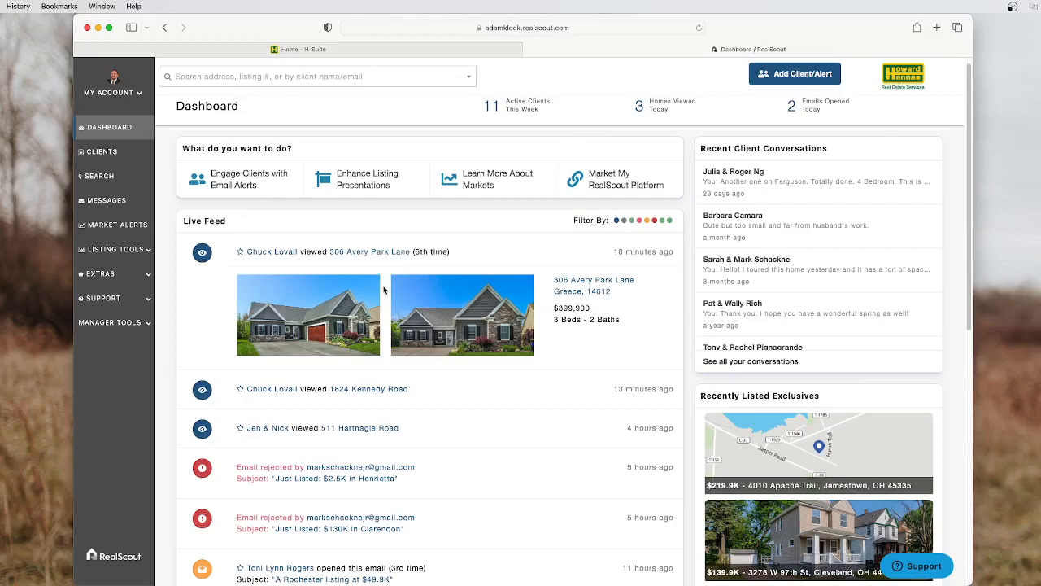
scroll(383, 289, down, 5)
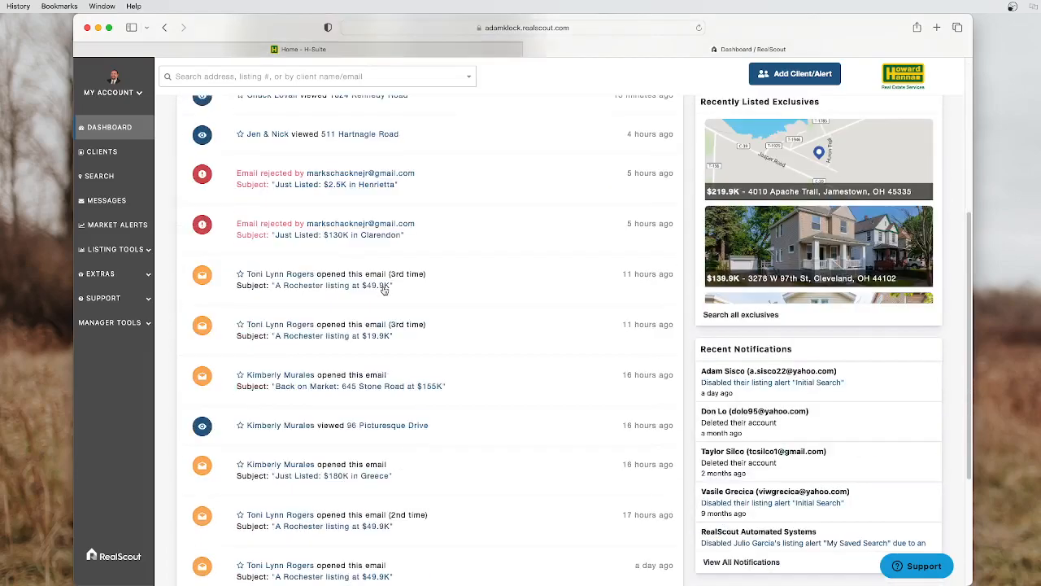
scroll(384, 289, down, 10)
scroll(384, 291, down, 10)
scroll(386, 294, up, 20)
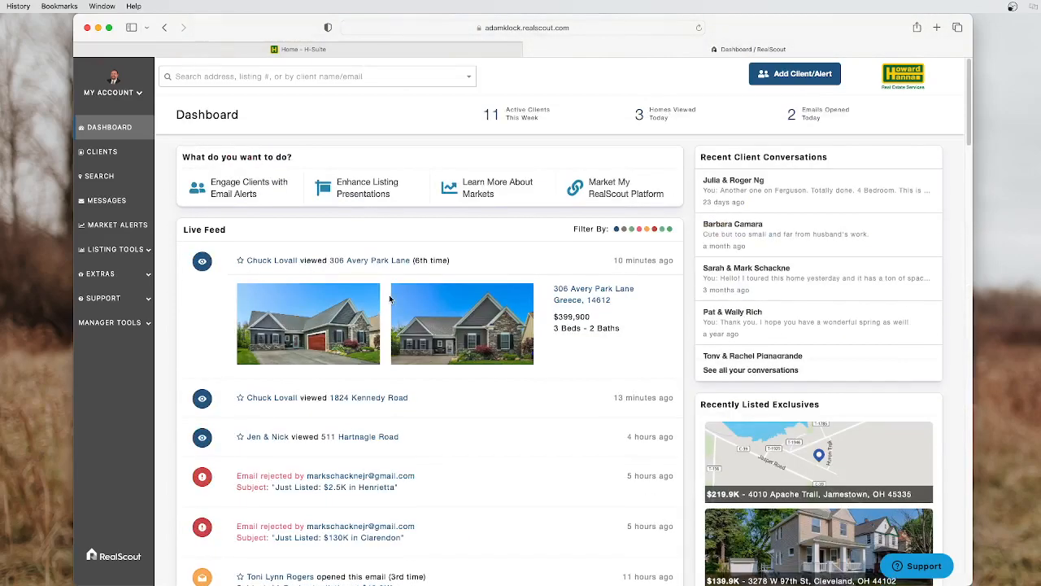